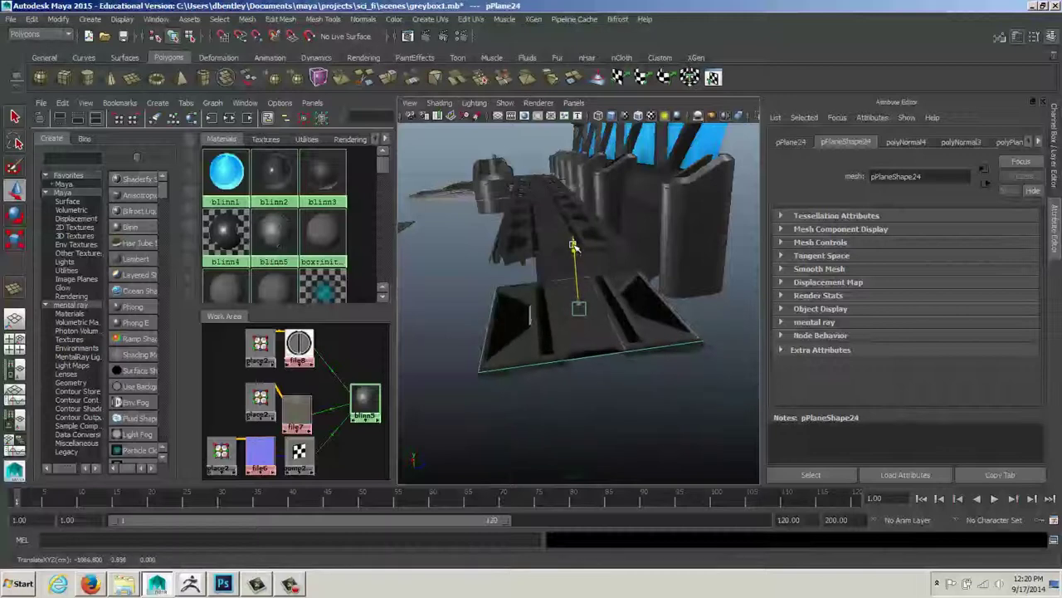
# Show textured shading and adjust the plane's height so it lies at the base of the detached floor panel
pyautogui.keyDown('alt'); pyautogui.moveTo(586, 276); pyautogui.dragTo(610, 309); pyautogui.keyUp('alt')
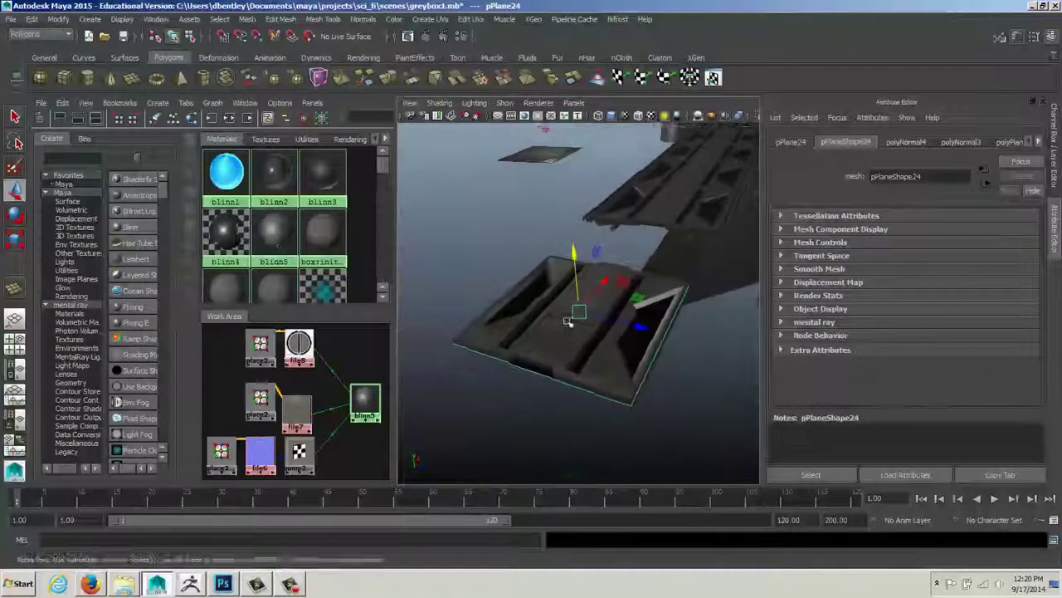
pyautogui.moveTo(579, 259)
pyautogui.mouseDown()
pyautogui.moveTo(573, 285)
pyautogui.moveTo(573, 253)
pyautogui.moveTo(574, 261)
pyautogui.mouseUp()
pyautogui.press('6')
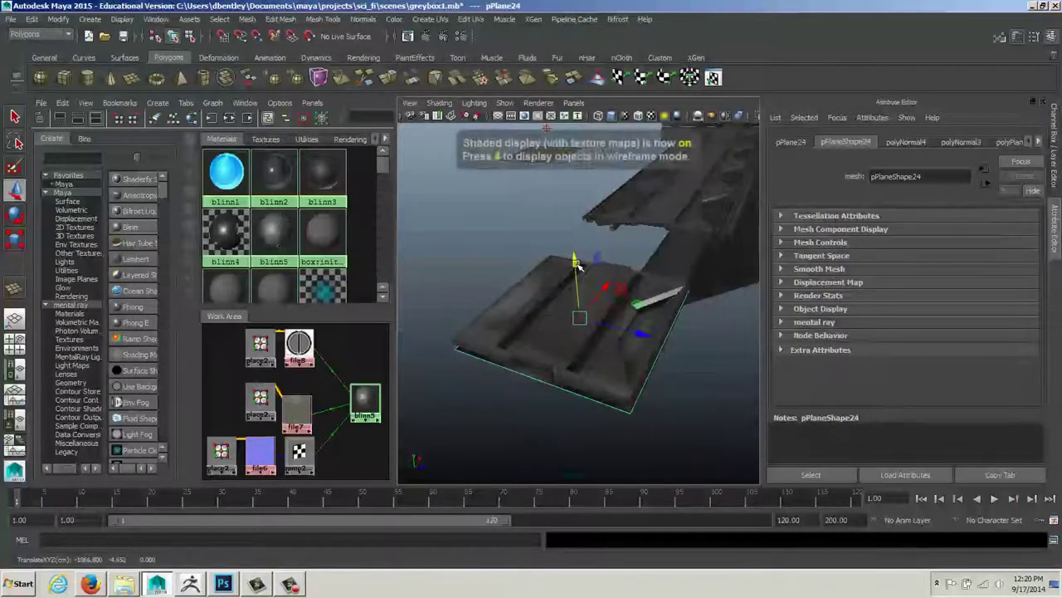
pyautogui.moveTo(562, 323)
pyautogui.keyDown('alt'); pyautogui.mouseDown()
pyautogui.moveTo(526, 332)
pyautogui.moveTo(511, 352)
pyautogui.moveTo(596, 310)
pyautogui.moveTo(564, 337)
pyautogui.moveTo(541, 310)
pyautogui.moveTo(573, 339)
pyautogui.moveTo(587, 257)
pyautogui.mouseUp(); pyautogui.keyUp('alt')
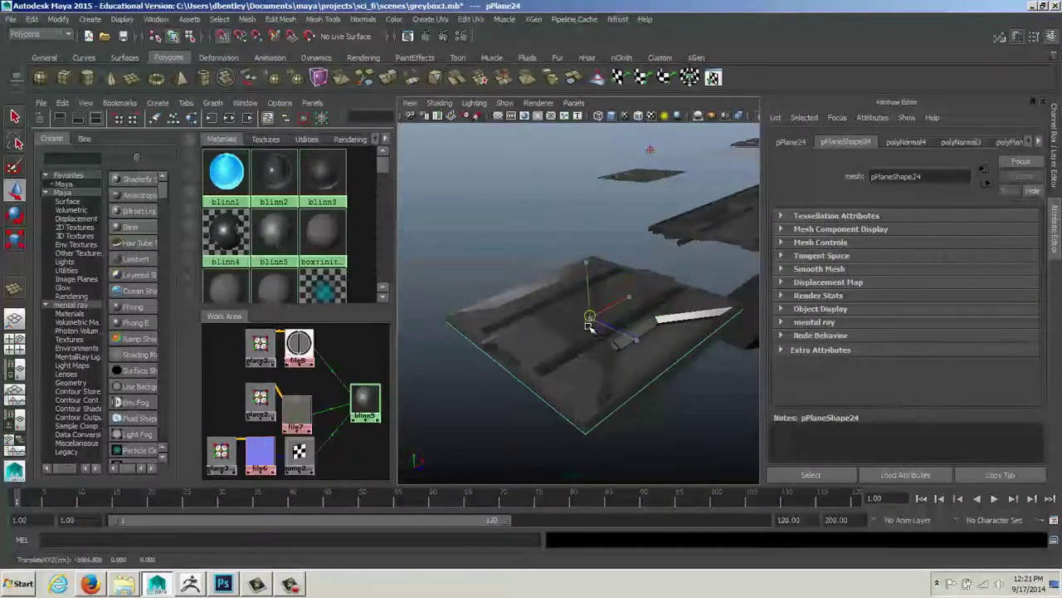
pyautogui.keyDown('alt'); pyautogui.moveTo(588, 325); pyautogui.dragTo(588, 391); pyautogui.keyUp('alt')
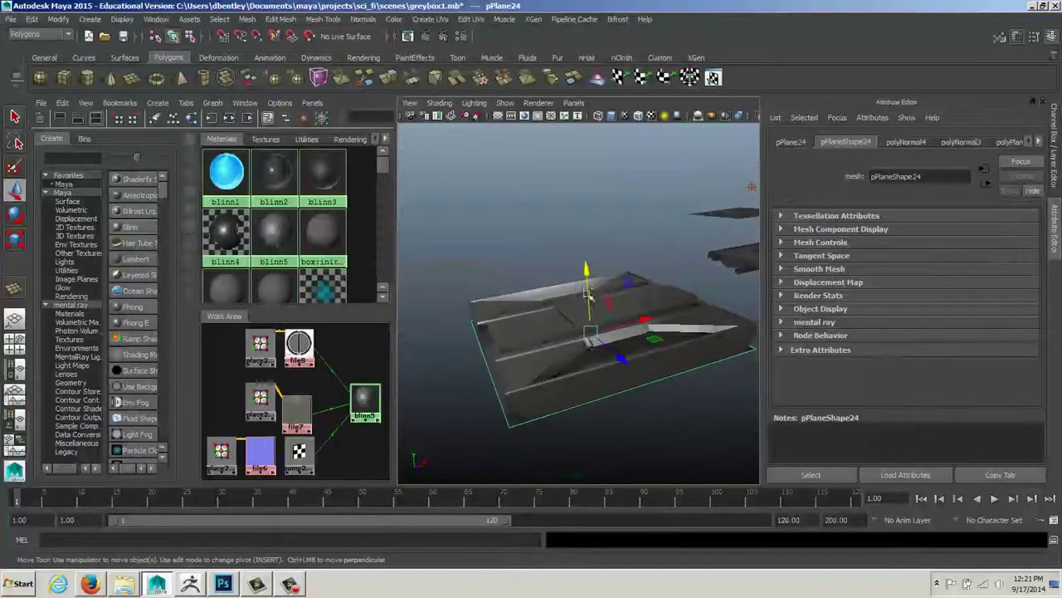
# Duplicate the floor panel in the top view and slide the copy along X until it butts end to end against the original
pyautogui.keyDown('alt'); pyautogui.moveTo(558, 302); pyautogui.dragTo(502, 366); pyautogui.keyUp('alt')
pyautogui.press('space')
pyautogui.keyDown('alt'); pyautogui.moveTo(598, 342); pyautogui.dragTo(554, 305, button='right'); pyautogui.keyUp('alt')
pyautogui.press('f')
pyautogui.click(536, 300)
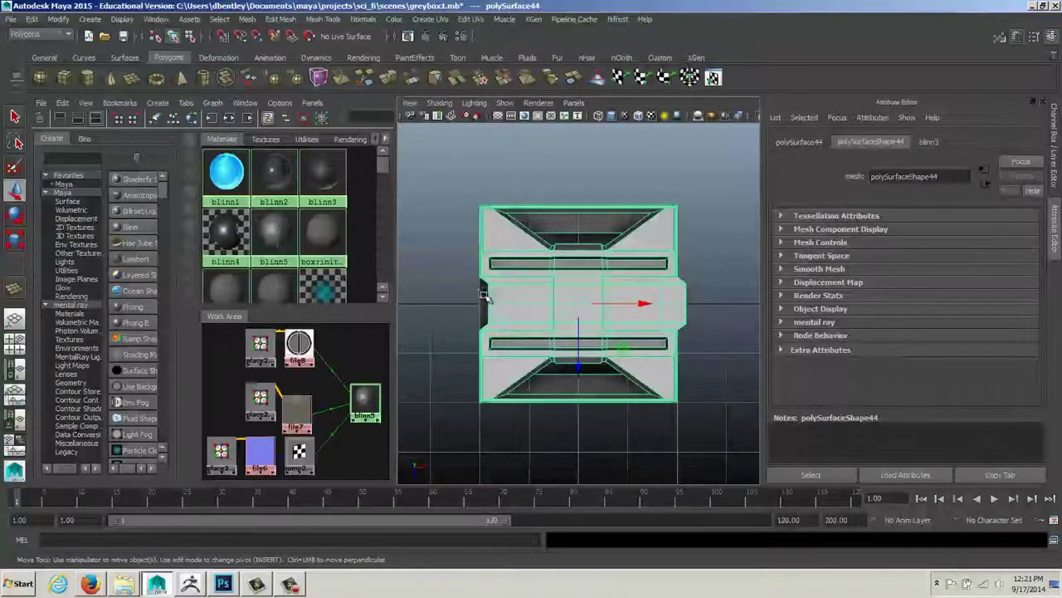
pyautogui.hotkey('ctrl', 'd')
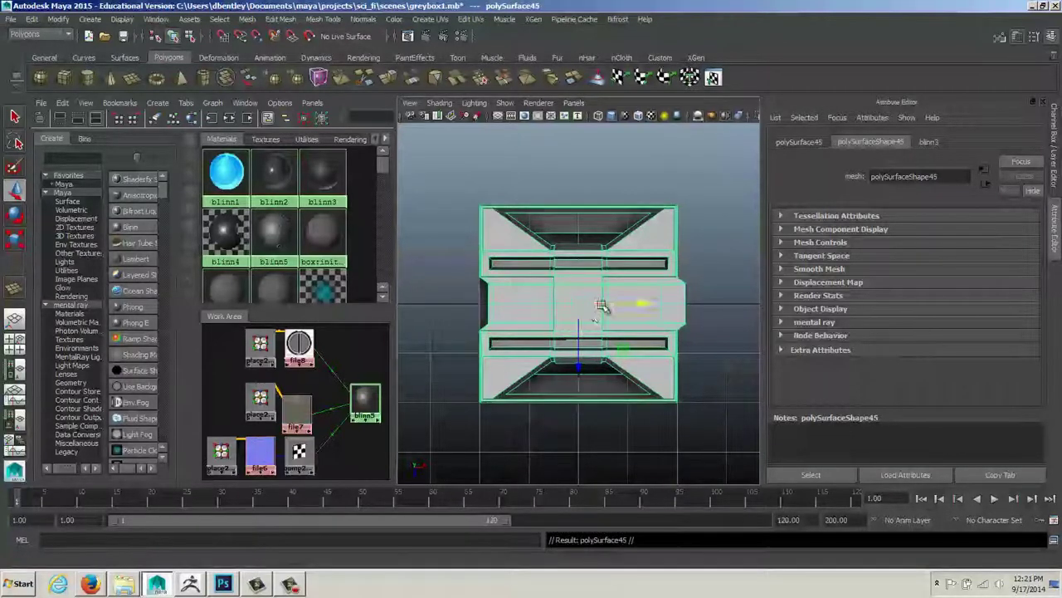
pyautogui.moveTo(602, 305); pyautogui.dragTo(391, 292)
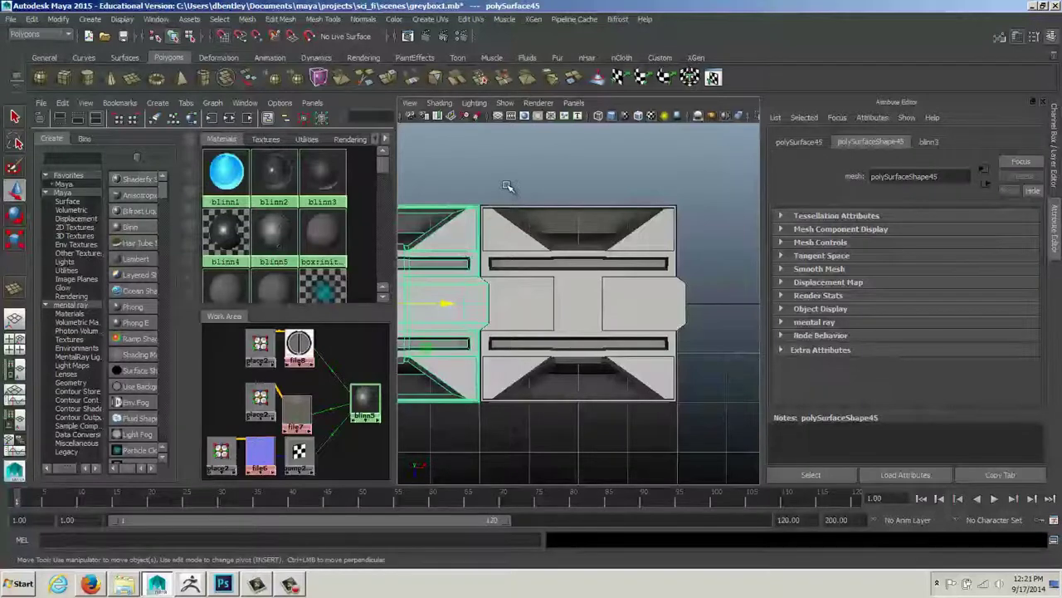
pyautogui.click(507, 187)
# Select the flat plane under the original panel, switch to the Rendering menu set and open Transfer Maps for it
pyautogui.keyDown('alt'); pyautogui.moveTo(534, 298); pyautogui.dragTo(537, 274); pyautogui.keyUp('alt')
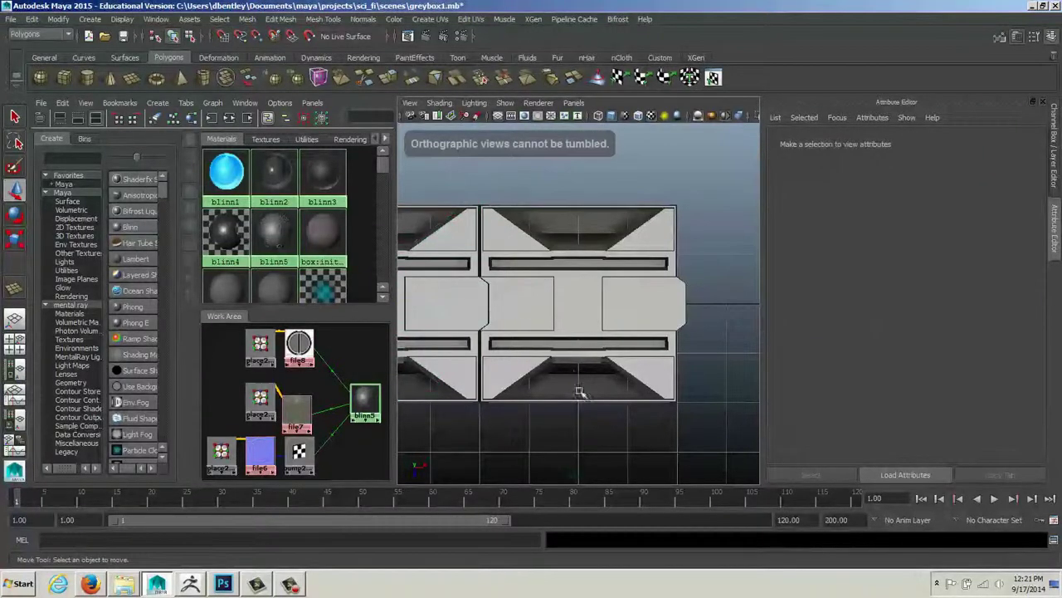
pyautogui.click(579, 392)
pyautogui.click(618, 390)
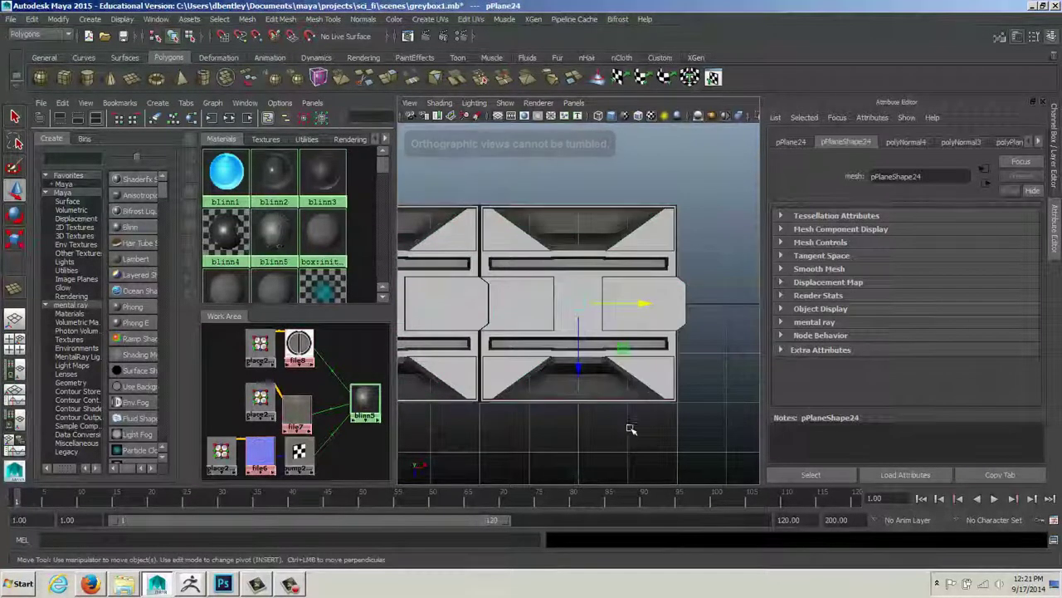
pyautogui.press('space')
pyautogui.moveTo(581, 332)
pyautogui.keyDown('alt'); pyautogui.mouseDown()
pyautogui.moveTo(571, 296)
pyautogui.moveTo(557, 310)
pyautogui.moveTo(572, 318)
pyautogui.mouseUp(); pyautogui.keyUp('alt')
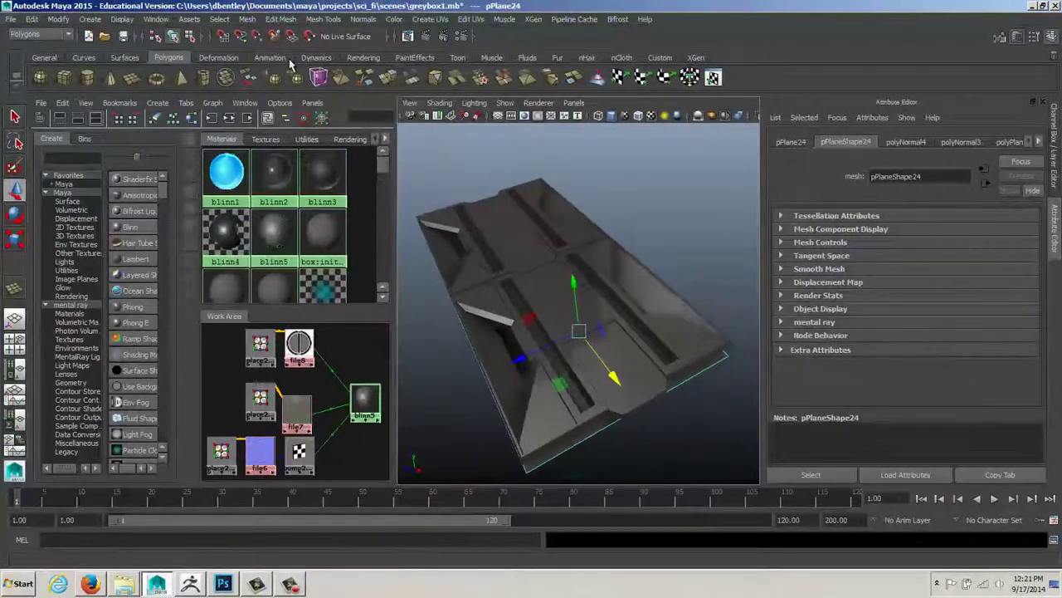
pyautogui.click(58, 34)
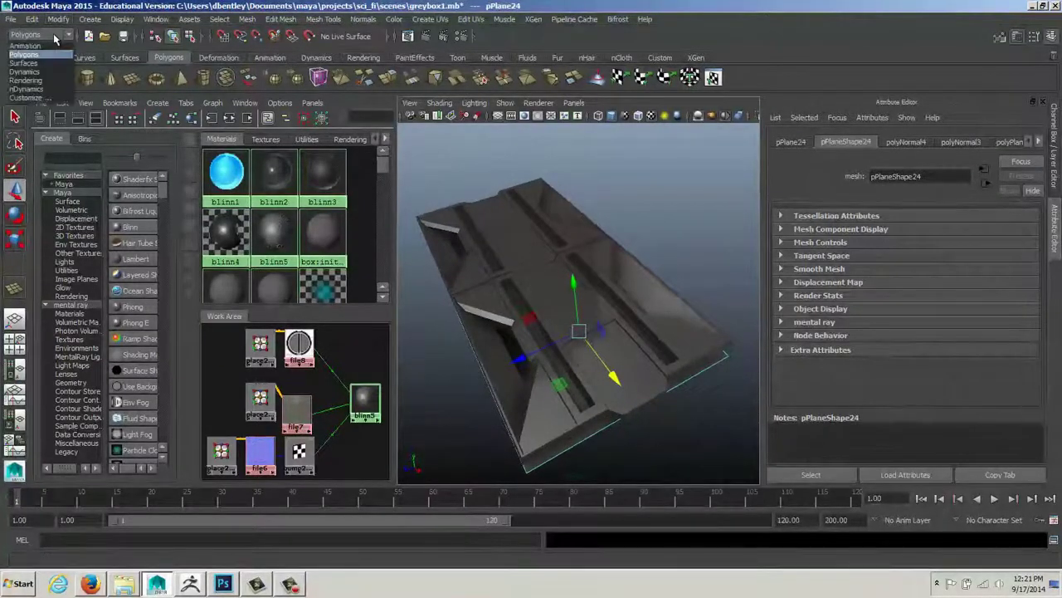
pyautogui.click(48, 80)
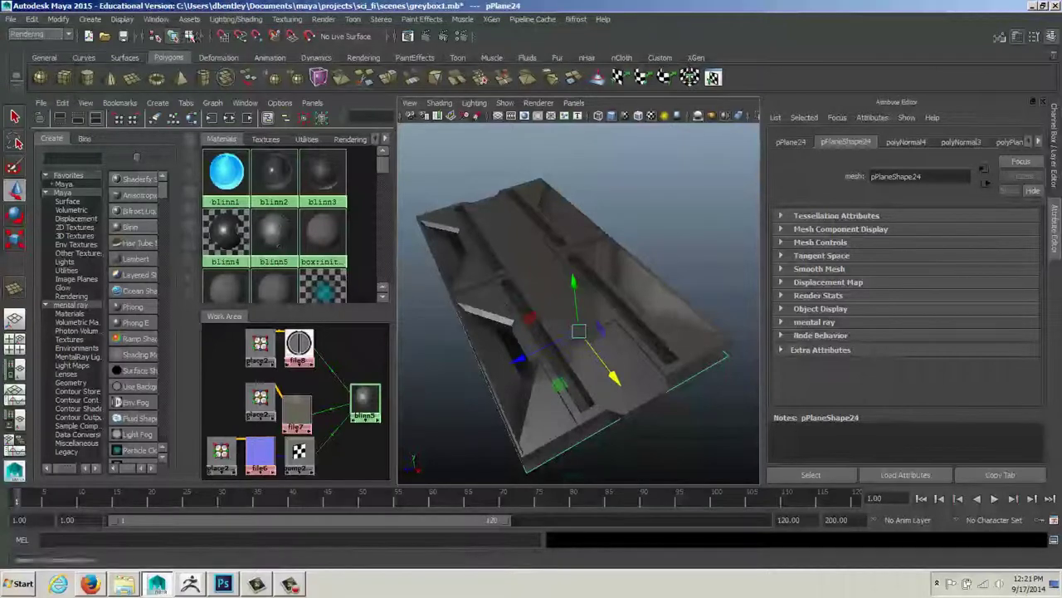
pyautogui.click(236, 19)
pyautogui.click(235, 130)
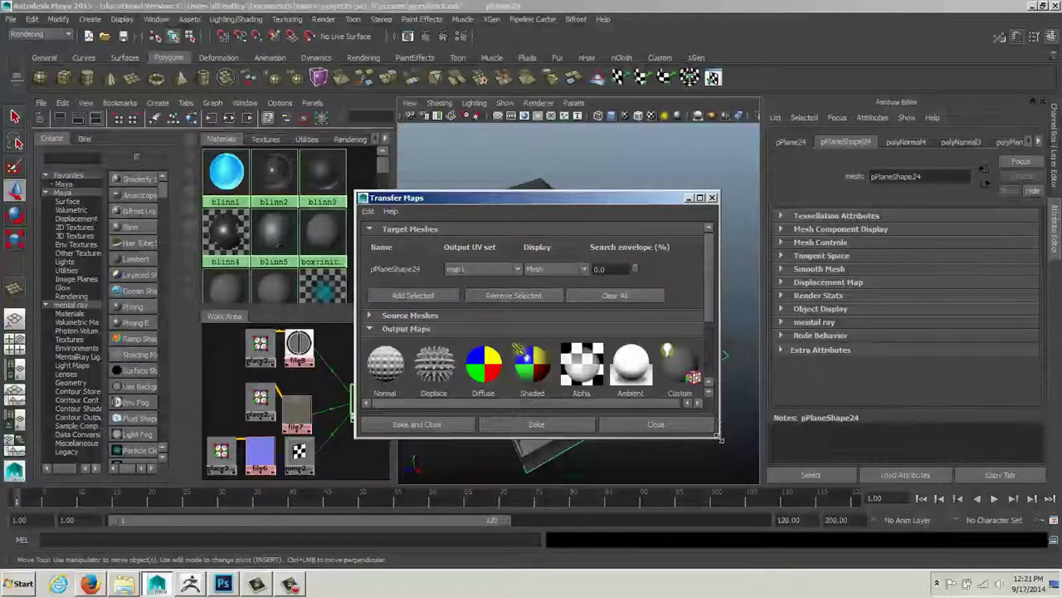
# Enlarge the Transfer Maps window, add normal and ambient occlusion output maps, and place the window clear of the model
pyautogui.moveTo(719, 436); pyautogui.dragTo(765, 481)
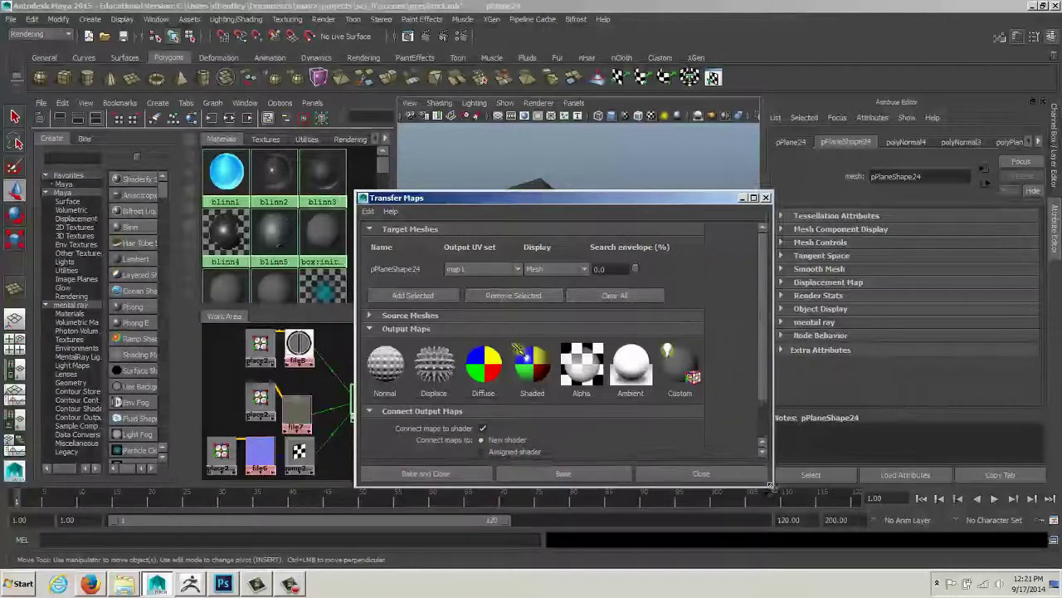
pyautogui.click(389, 370)
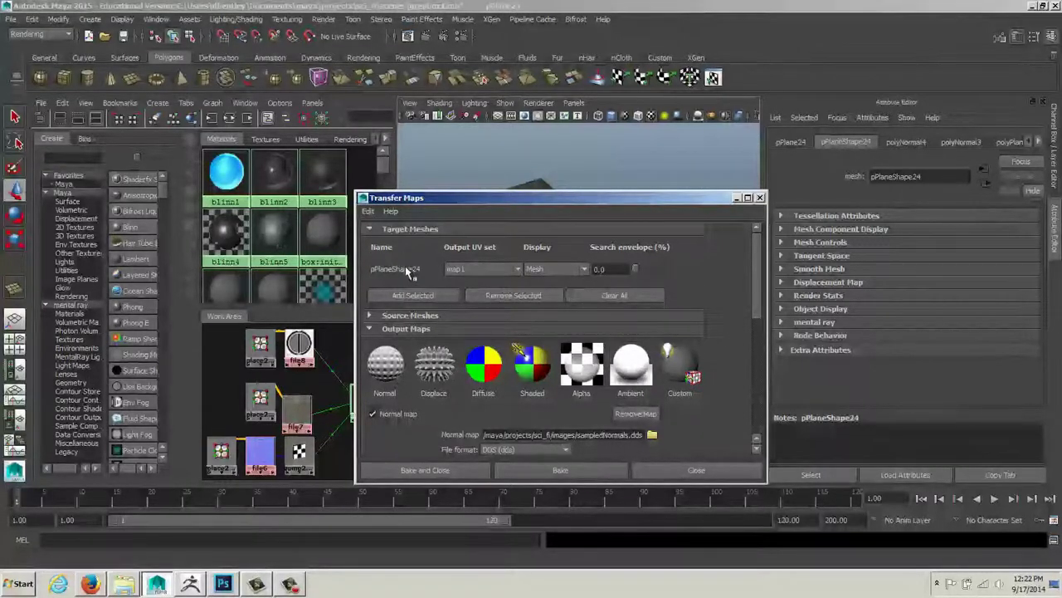
pyautogui.moveTo(463, 205); pyautogui.dragTo(239, 80)
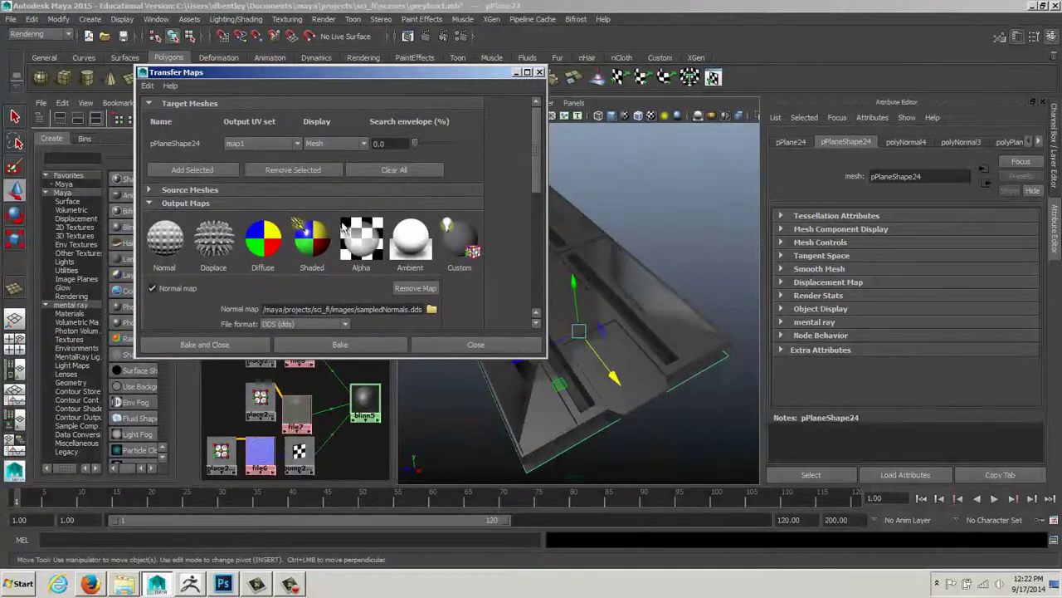
# Add the original floor panel and its duplicate as the source meshes for the map transfer
pyautogui.moveTo(535, 182); pyautogui.dragTo(537, 205)
pyautogui.click(199, 130)
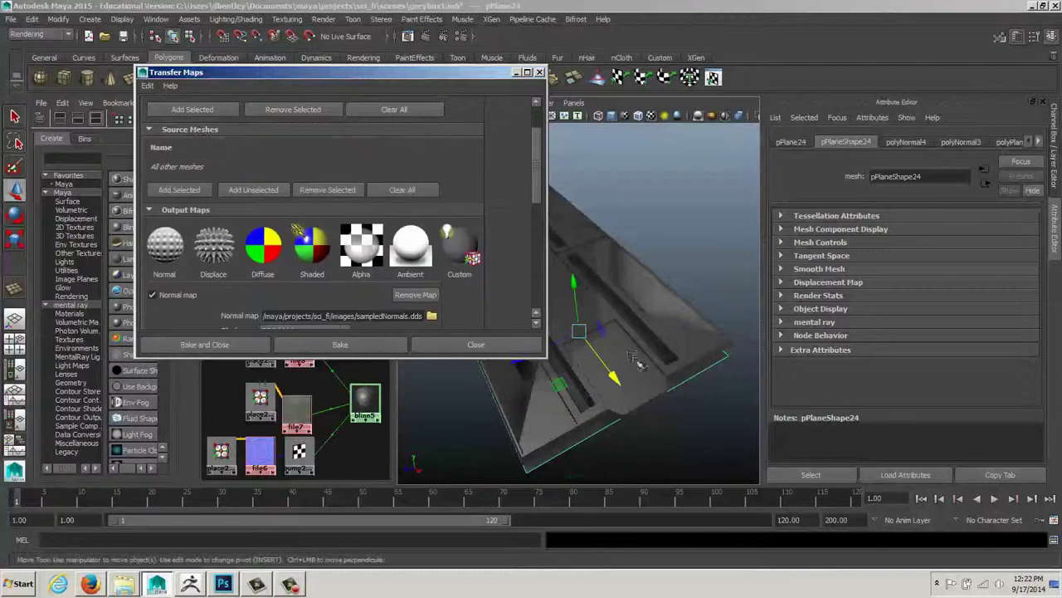
pyautogui.click(645, 314)
pyautogui.keyDown('shift'); pyautogui.click(580, 233); pyautogui.keyUp('shift')
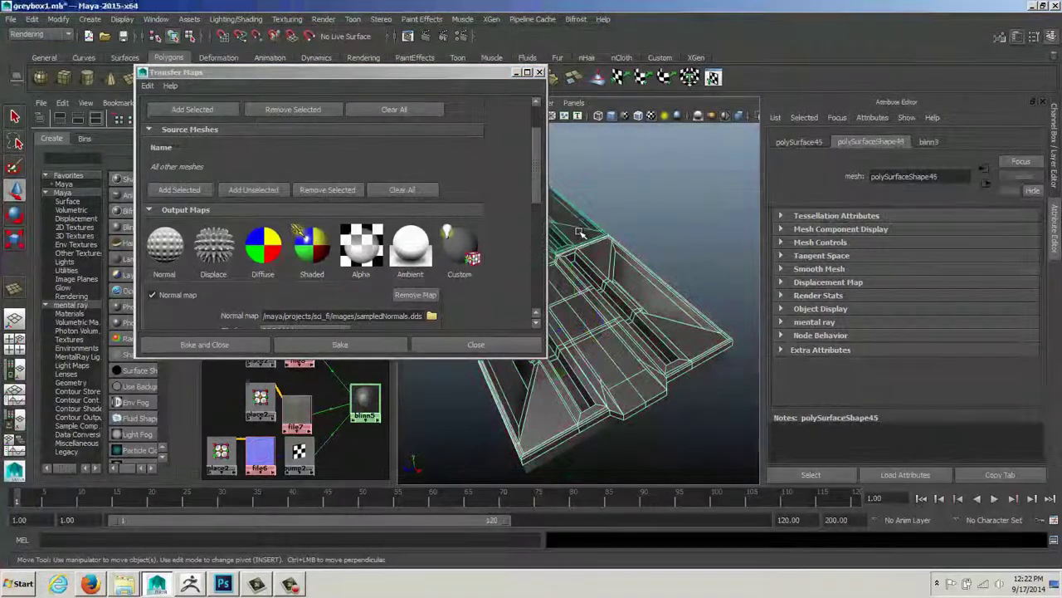
pyautogui.click(183, 190)
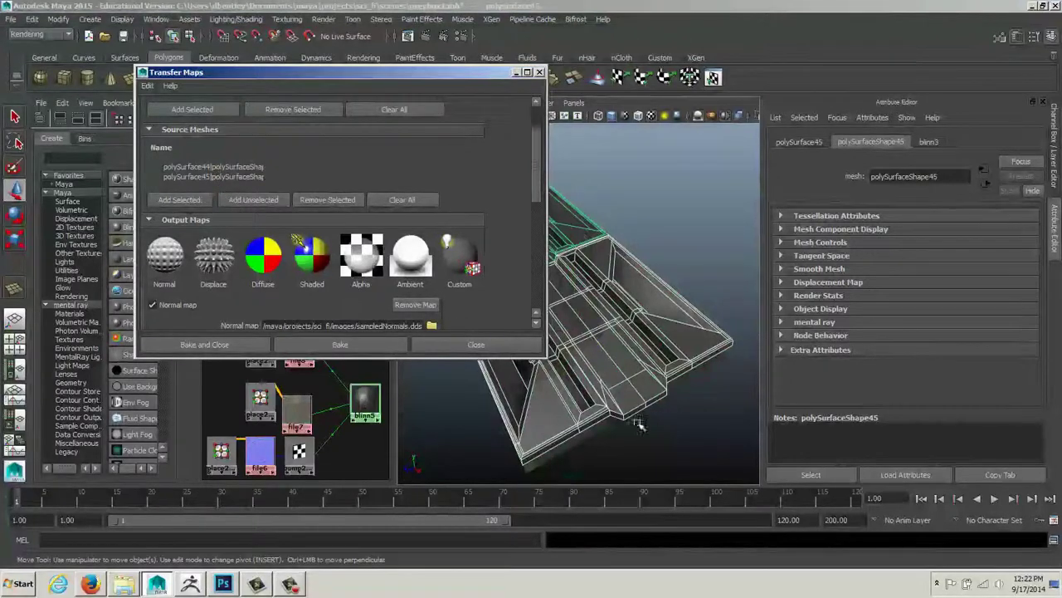
# Display both mesh and envelope for the target plane and raise its search envelope to 17.3% so it encloses the panel
pyautogui.moveTo(538, 196); pyautogui.dragTo(534, 166)
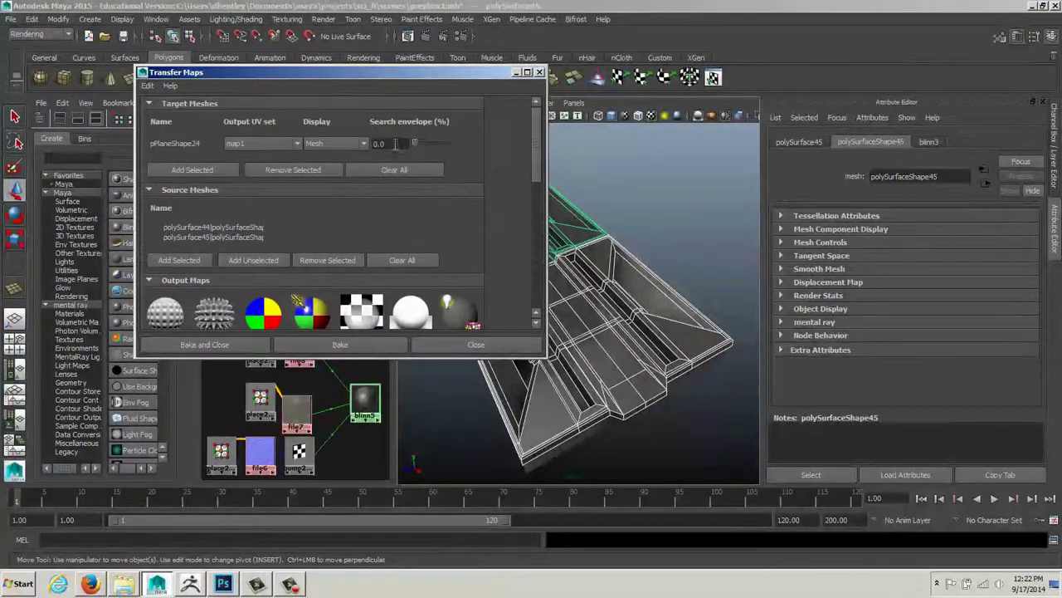
pyautogui.click(364, 144)
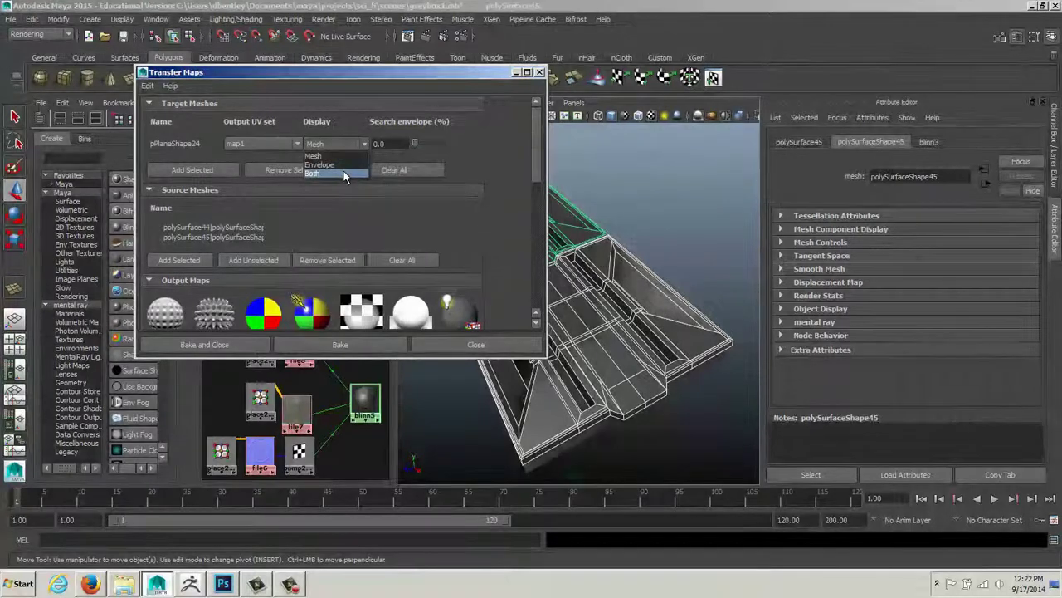
pyautogui.click(345, 174)
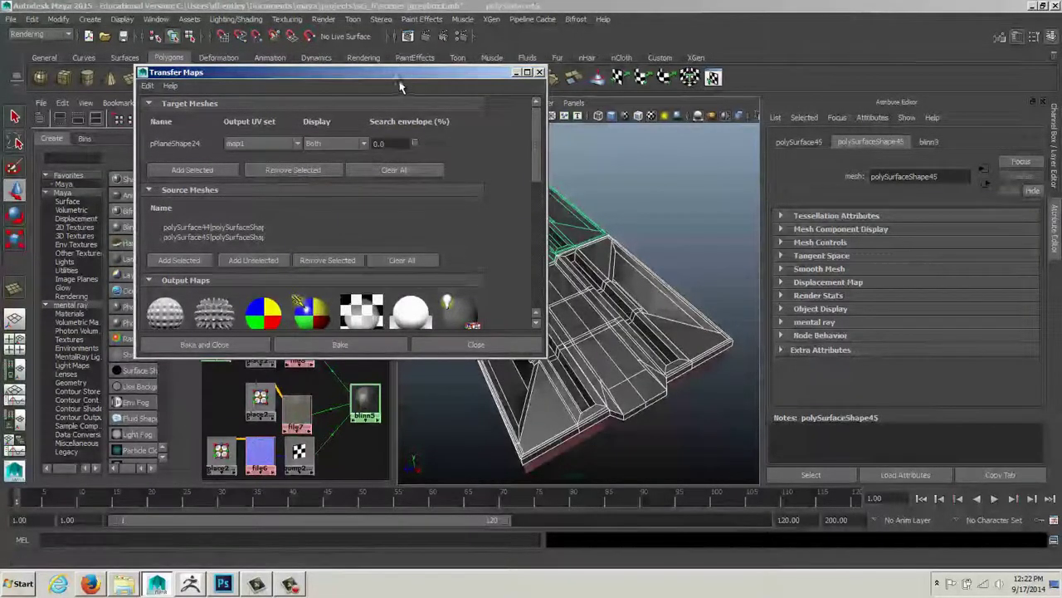
pyautogui.moveTo(397, 77); pyautogui.dragTo(341, 79)
pyautogui.keyDown('alt'); pyautogui.moveTo(582, 362); pyautogui.dragTo(626, 397); pyautogui.keyUp('alt')
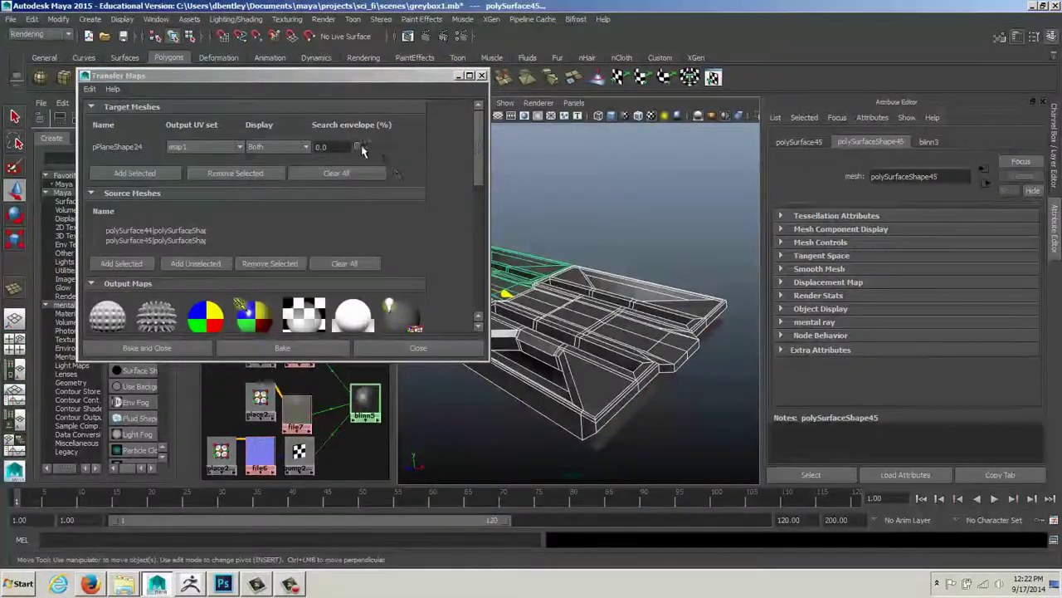
pyautogui.moveTo(358, 149); pyautogui.dragTo(365, 149)
pyautogui.keyDown('alt'); pyautogui.moveTo(695, 356); pyautogui.dragTo(633, 374); pyautogui.keyUp('alt')
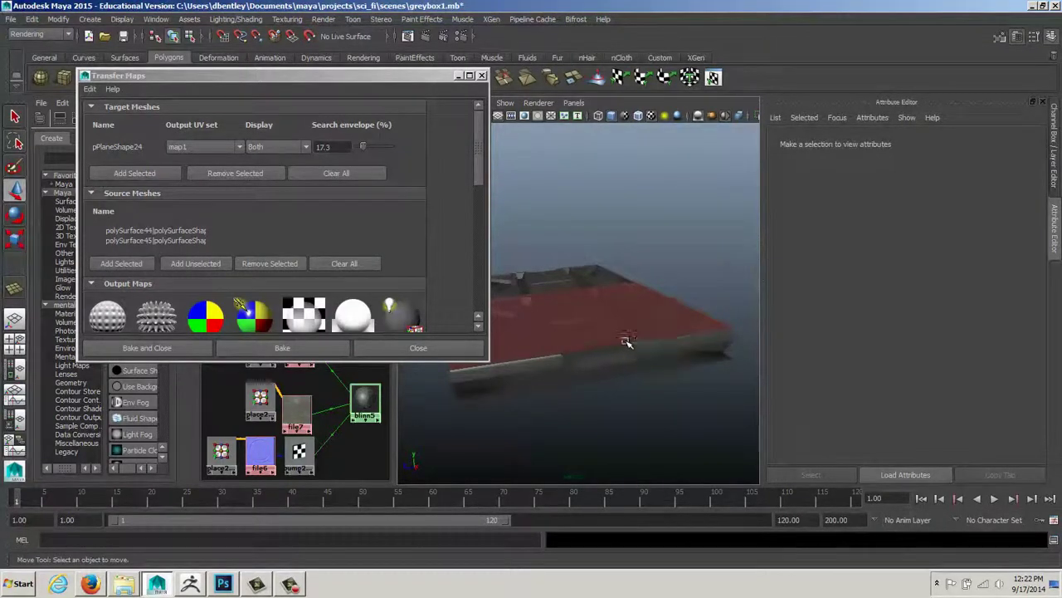
pyautogui.keyDown('alt'); pyautogui.moveTo(641, 364); pyautogui.dragTo(500, 299); pyautogui.keyUp('alt')
# Set the file format of both the normal map and the ambient occlusion map to Targa (TGA)
pyautogui.moveTo(472, 179); pyautogui.dragTo(475, 234)
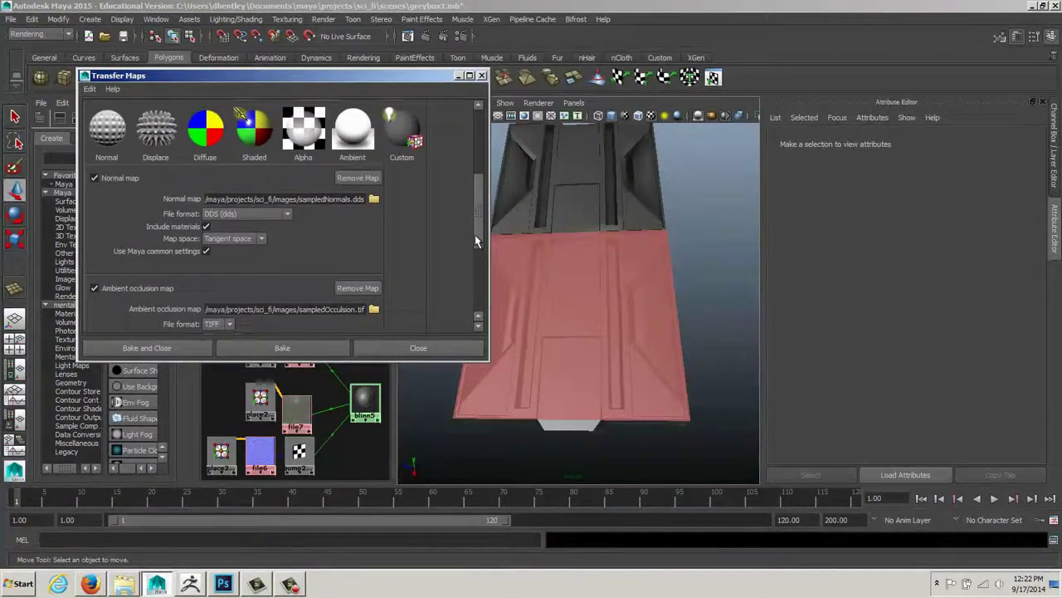
pyautogui.click(289, 219)
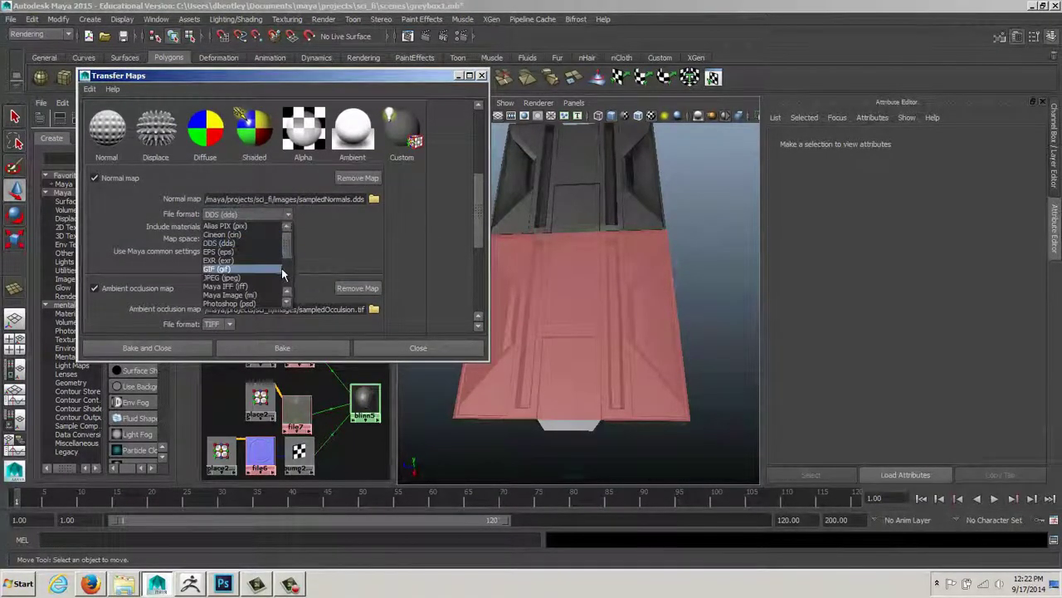
pyautogui.moveTo(287, 260); pyautogui.dragTo(286, 280)
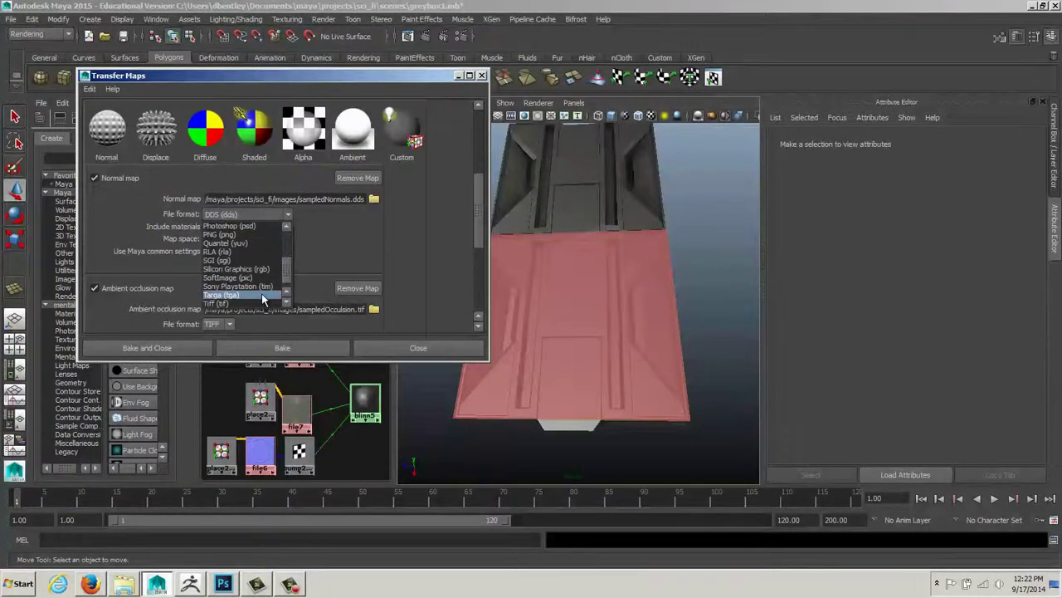
pyautogui.click(262, 295)
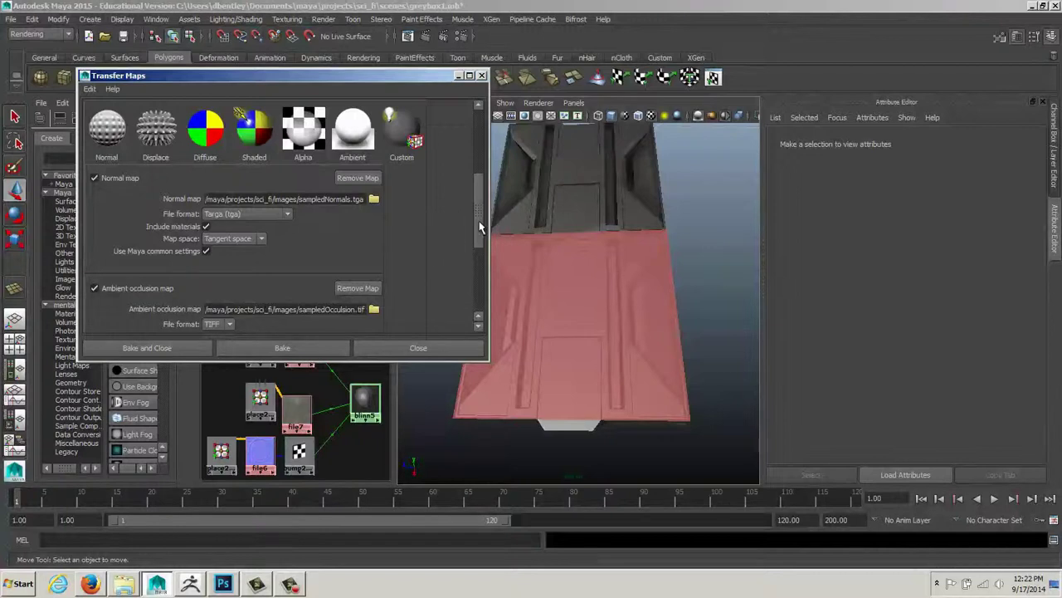
pyautogui.moveTo(480, 226); pyautogui.dragTo(473, 256)
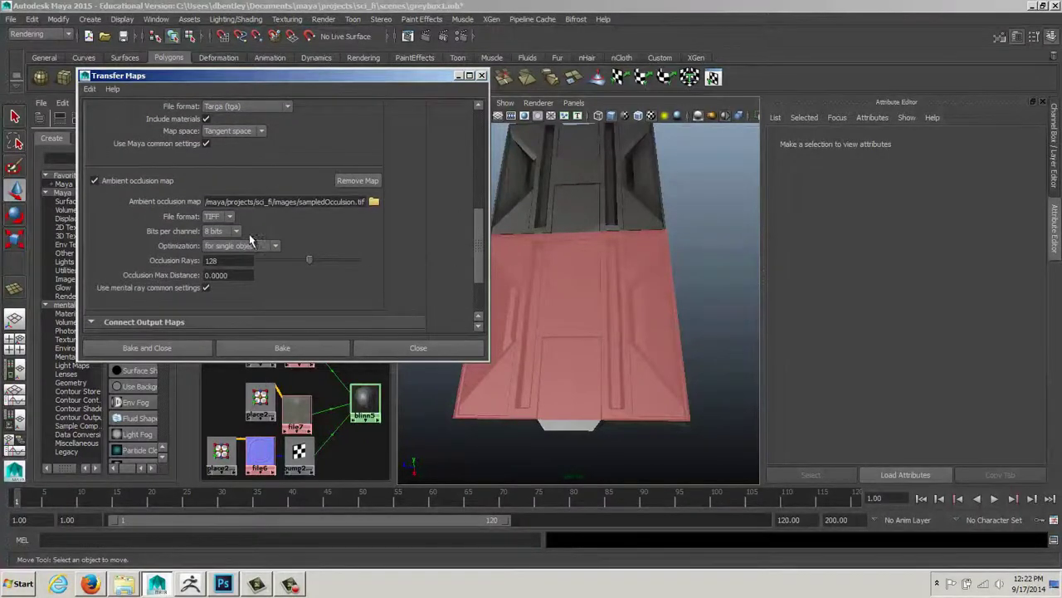
pyautogui.click(229, 216)
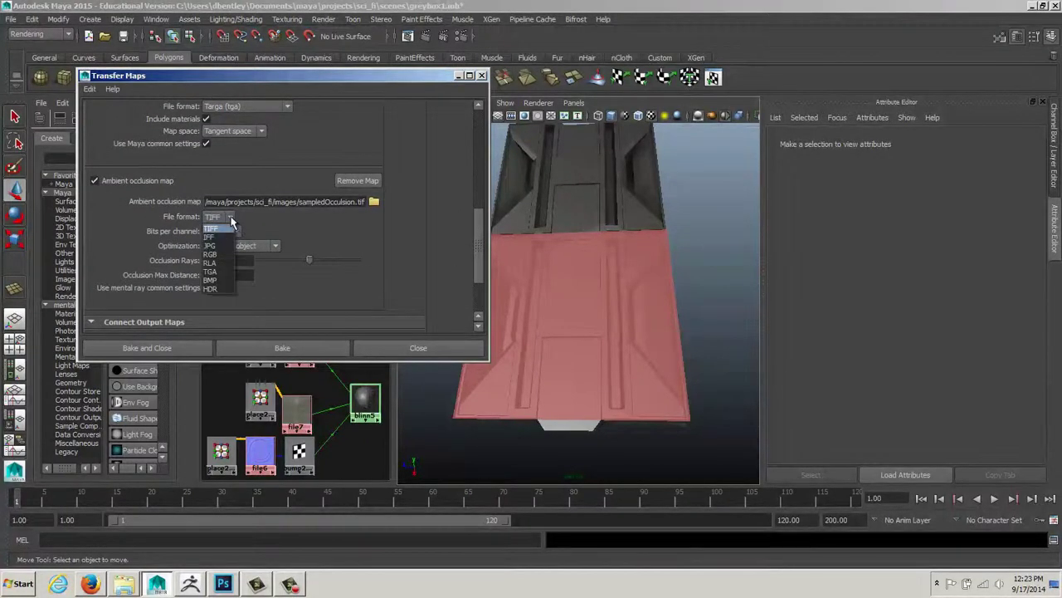
pyautogui.click(226, 268)
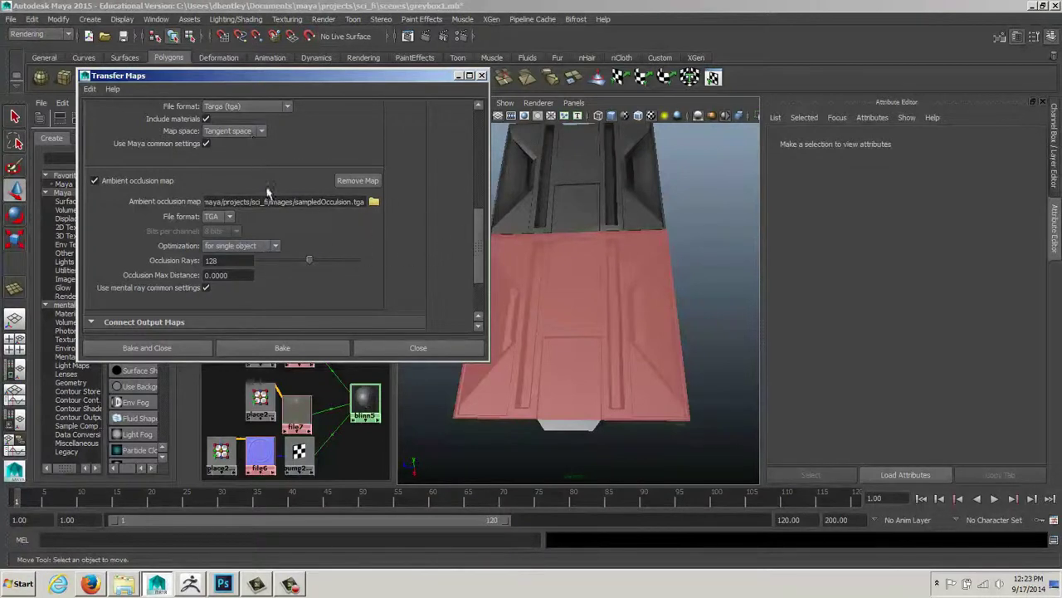
# Set the map width and height in the Maya common output settings to 1024
pyautogui.moveTo(478, 250); pyautogui.dragTo(479, 299)
pyautogui.click(291, 297)
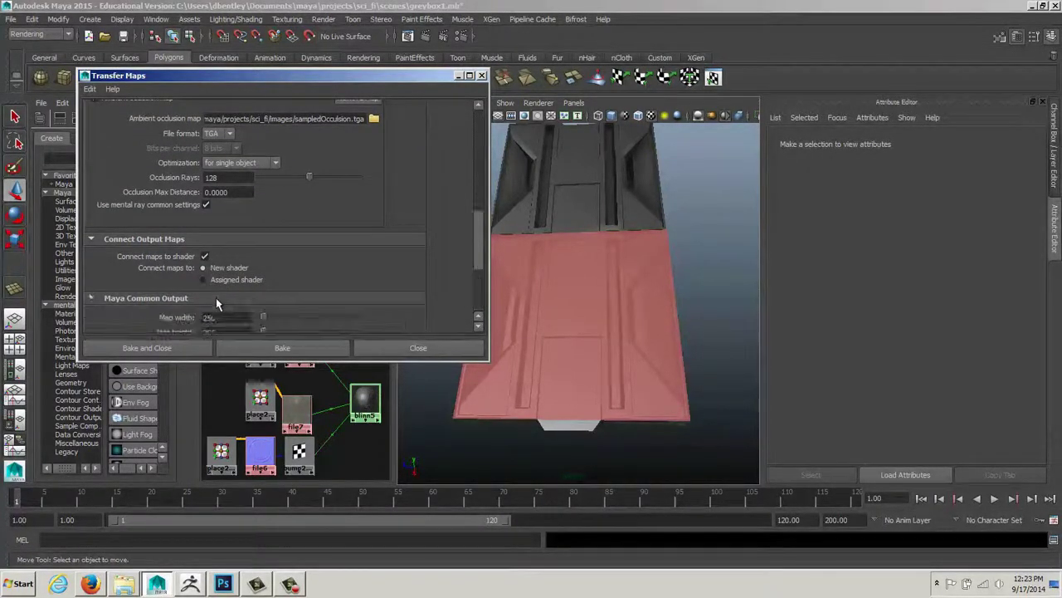
pyautogui.scroll(10, 353, 266)
pyautogui.scroll(-3, 340, 241)
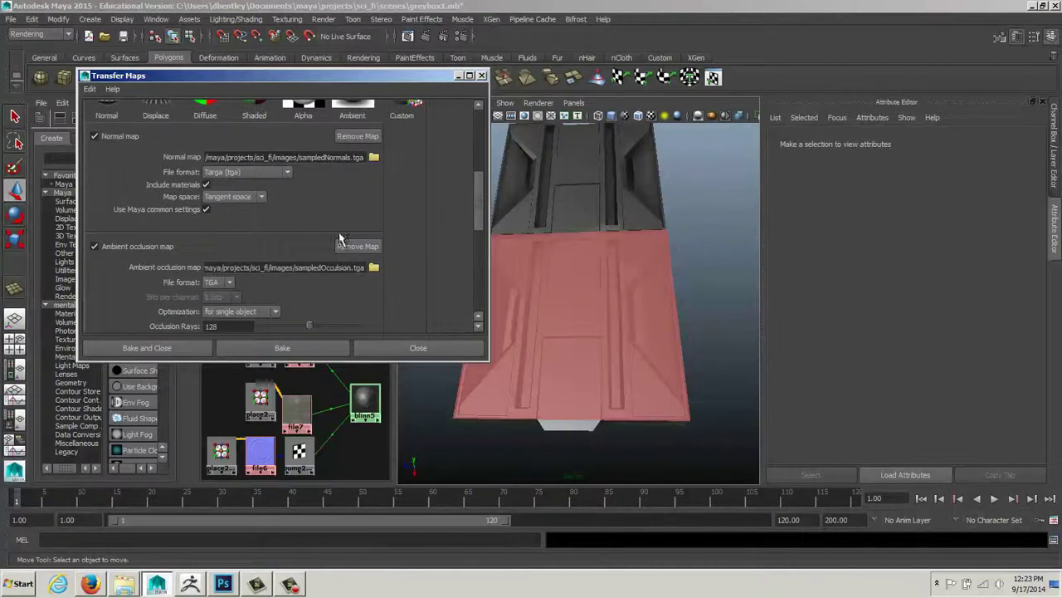
pyautogui.scroll(3, 275, 209)
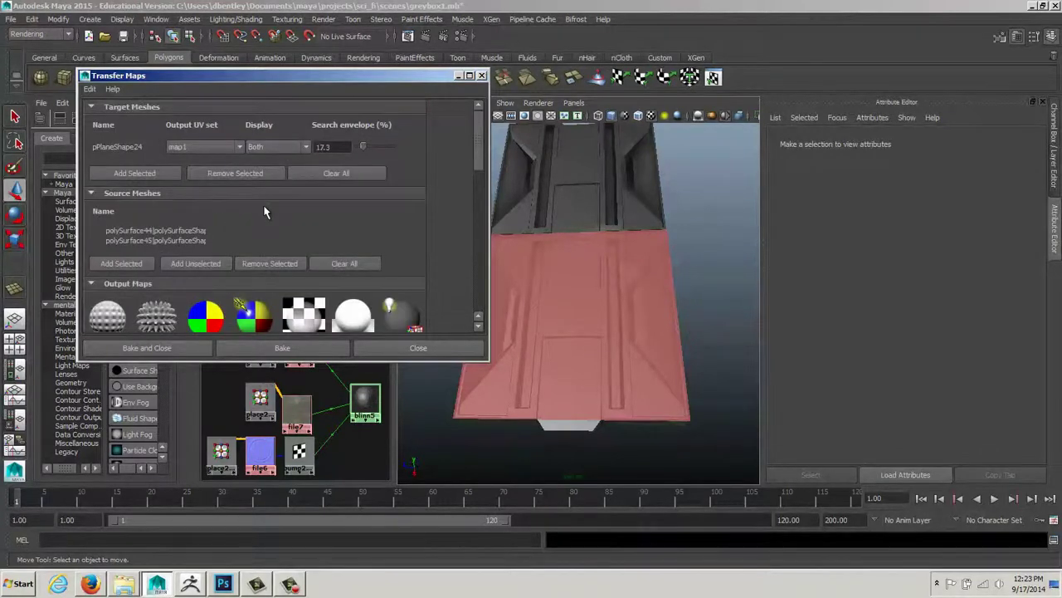
pyautogui.moveTo(480, 160); pyautogui.dragTo(470, 287)
pyautogui.moveTo(267, 236); pyautogui.dragTo(285, 236)
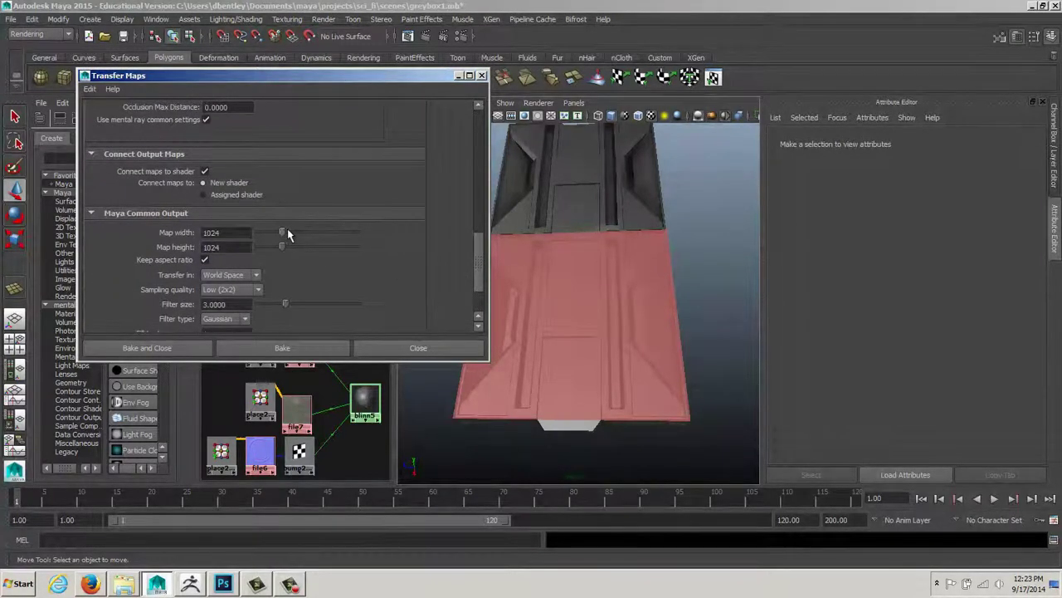
# Set the map width and height in the mental ray common output settings to 1024
pyautogui.scroll(-3, 348, 266)
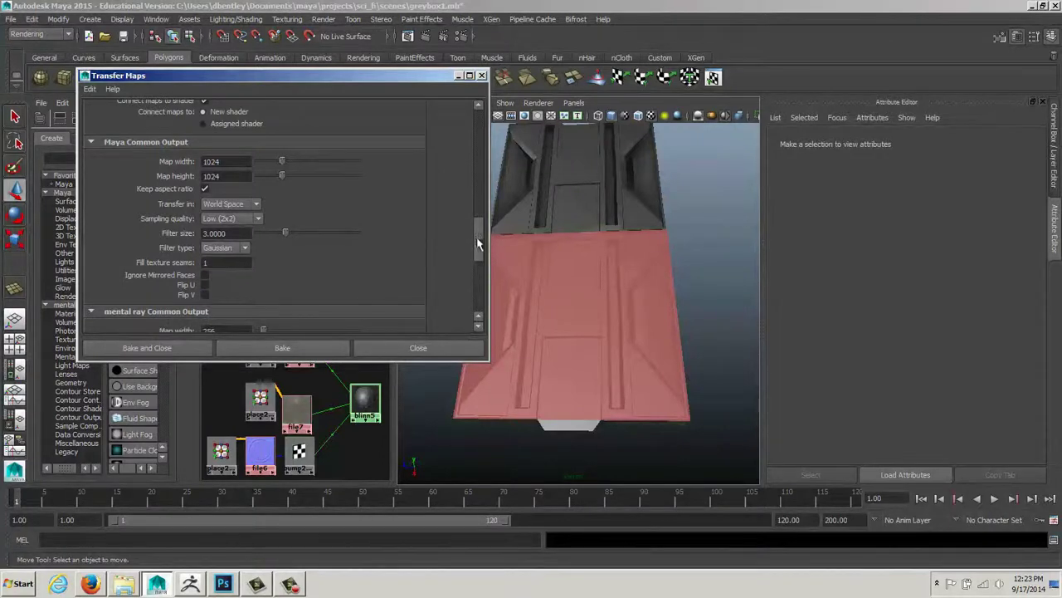
pyautogui.scroll(-5, 479, 243)
pyautogui.moveTo(264, 190); pyautogui.dragTo(274, 190)
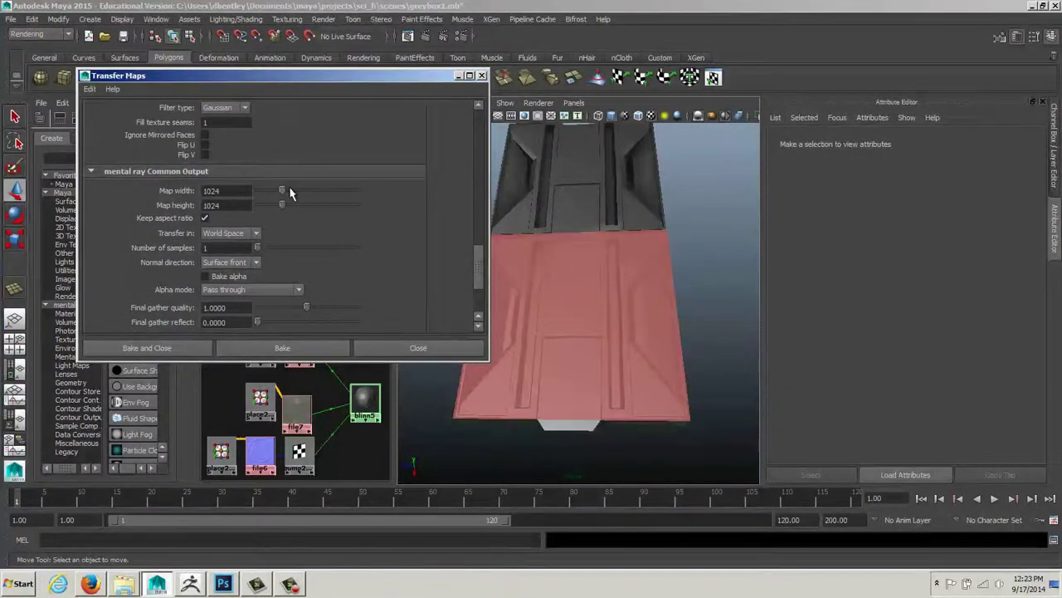
# Set the search method in the advanced transfer options to Inside Envelope Only
pyautogui.moveTo(474, 255); pyautogui.dragTo(486, 292)
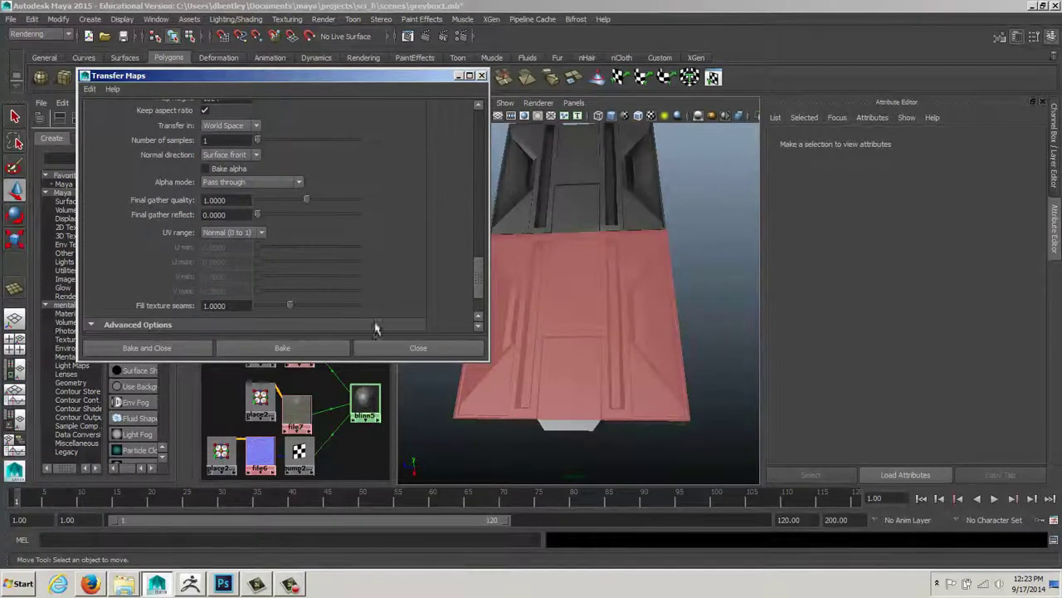
pyautogui.moveTo(478, 292); pyautogui.dragTo(478, 315)
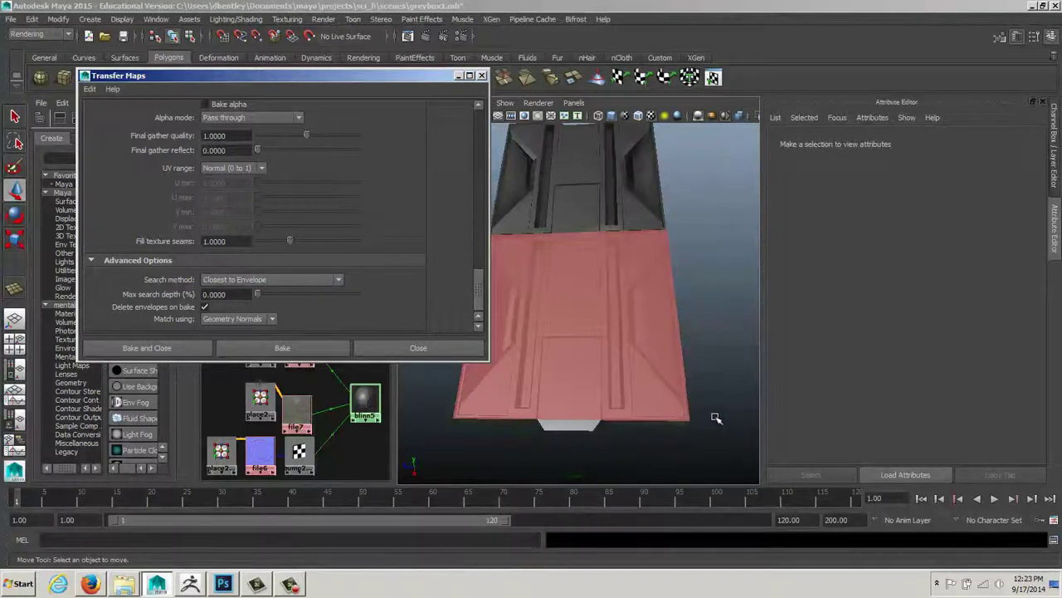
pyautogui.click(265, 279)
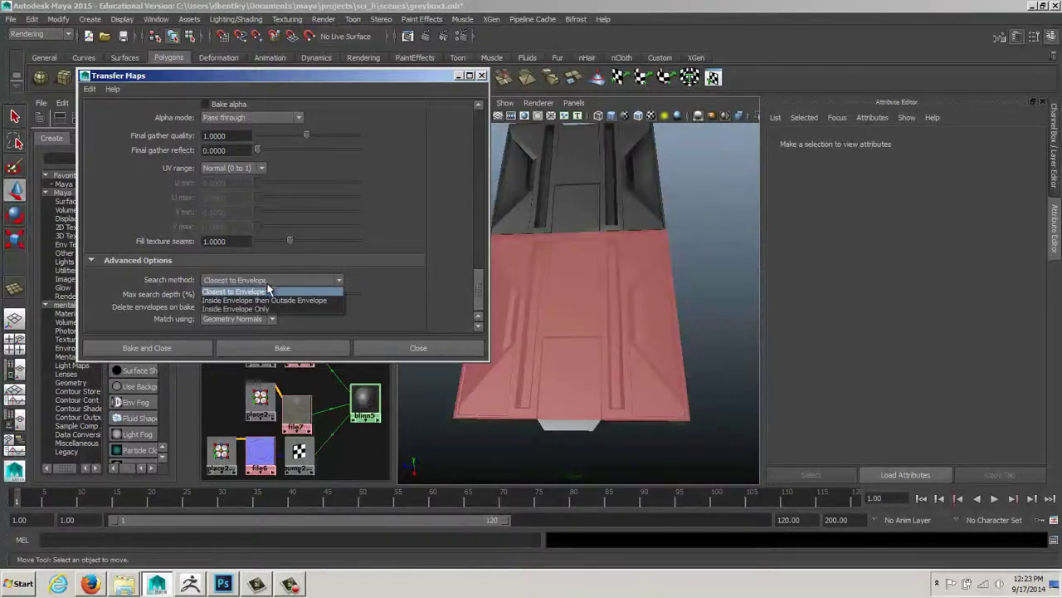
pyautogui.click(257, 309)
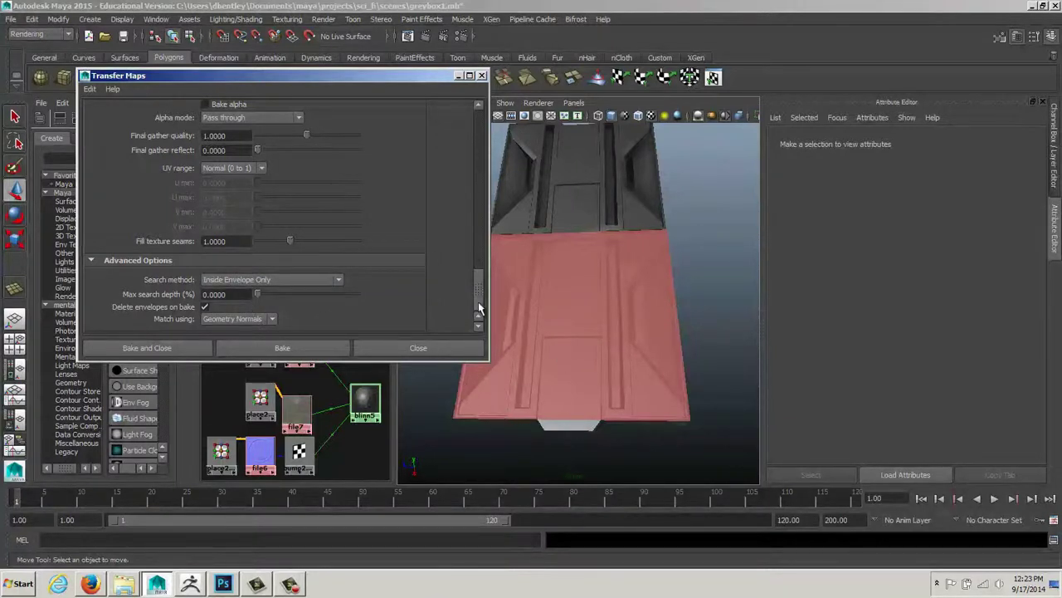
# Set the sampling quality in the Maya common output settings to Medium (4x4)
pyautogui.moveTo(479, 307); pyautogui.dragTo(478, 246)
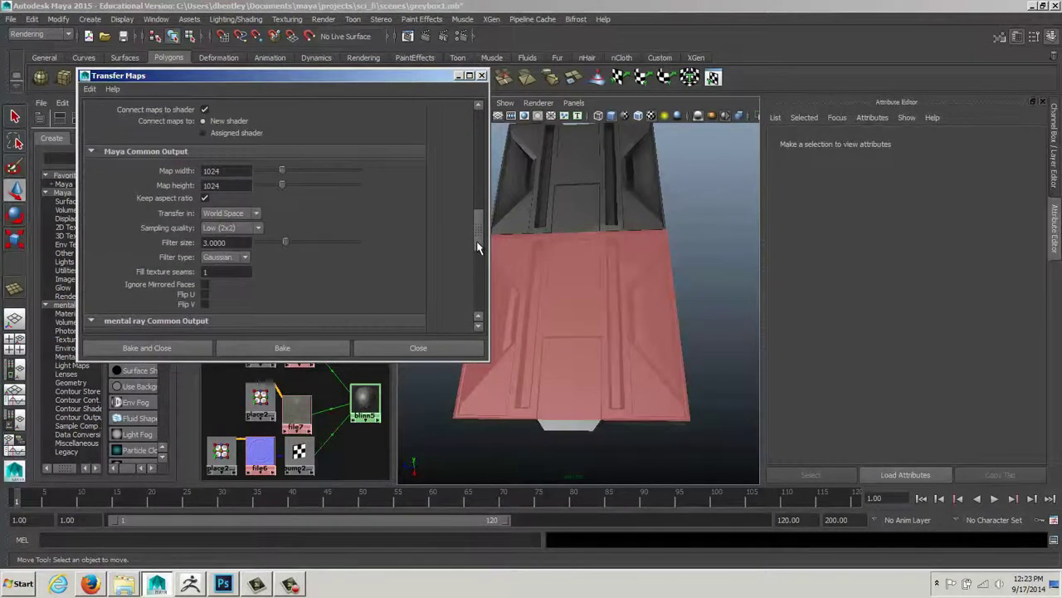
pyautogui.click(256, 228)
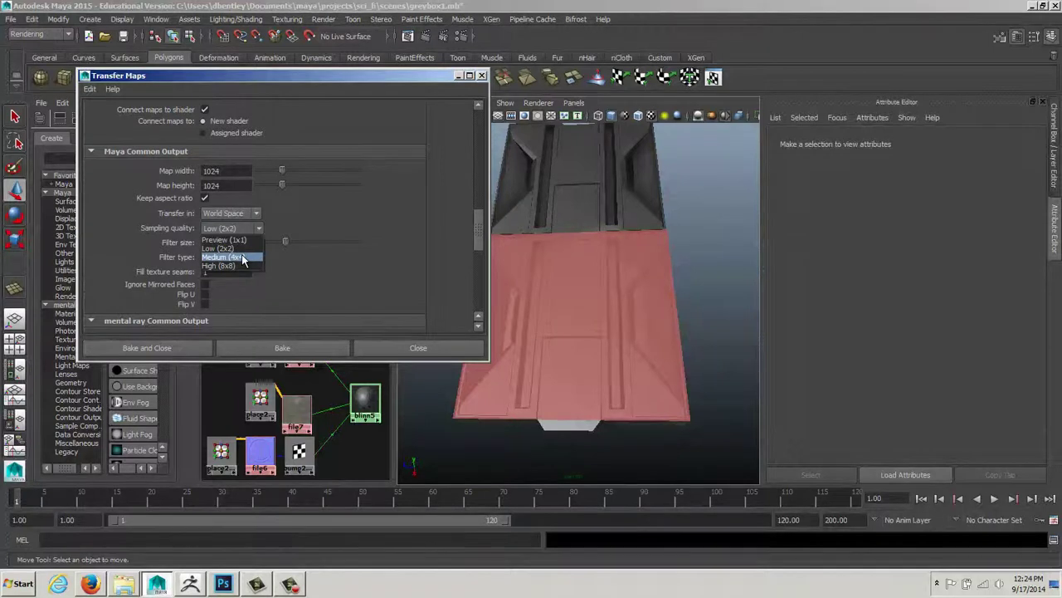
pyautogui.click(241, 257)
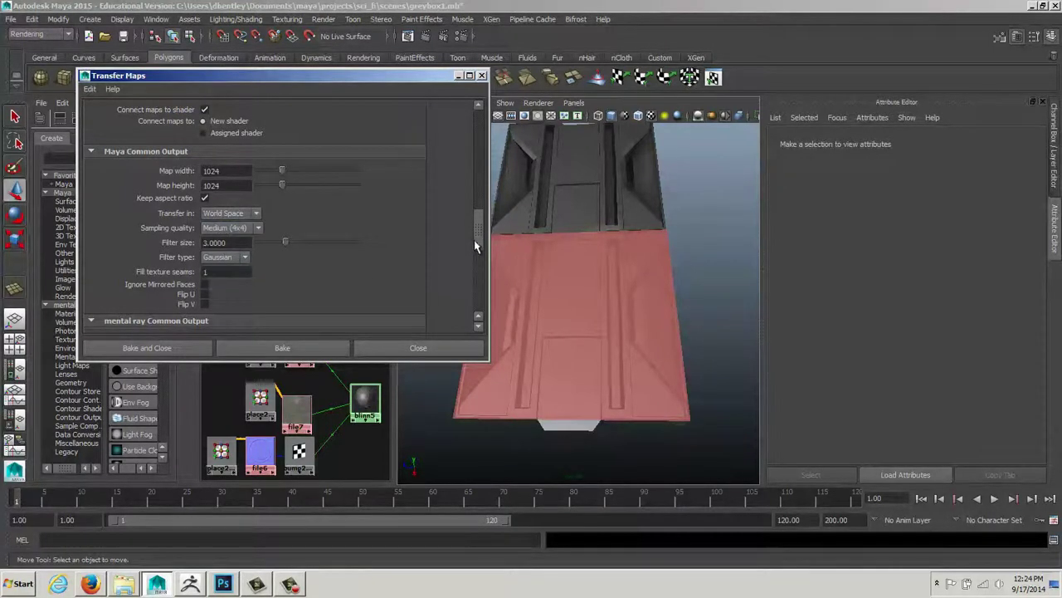
# Bake the normal and ambient occlusion maps onto the target plane and close the Transfer Maps window
pyautogui.moveTo(478, 237); pyautogui.dragTo(468, 286)
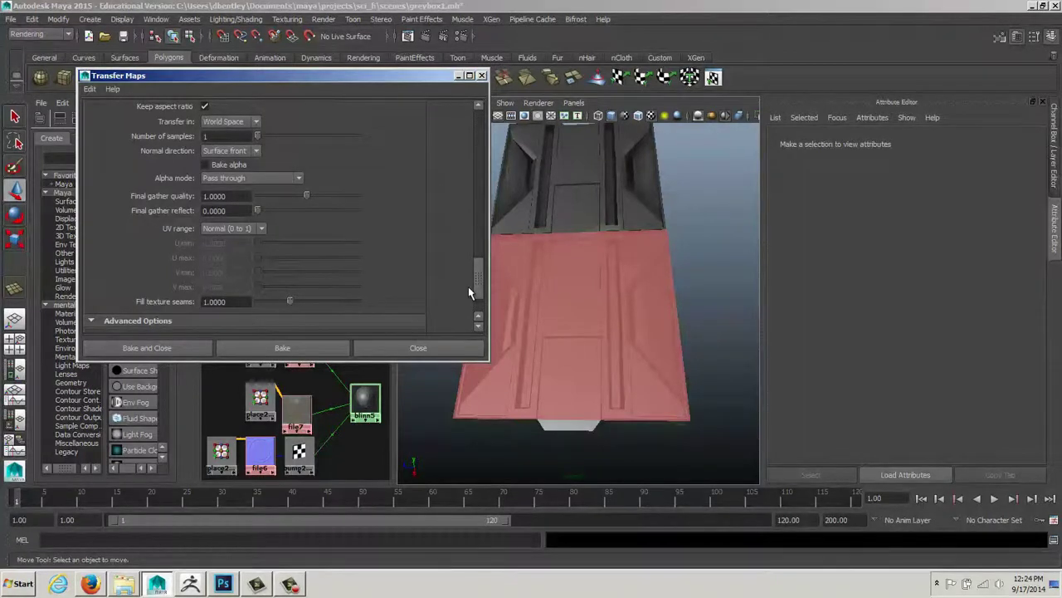
pyautogui.scroll(-3, 468, 307)
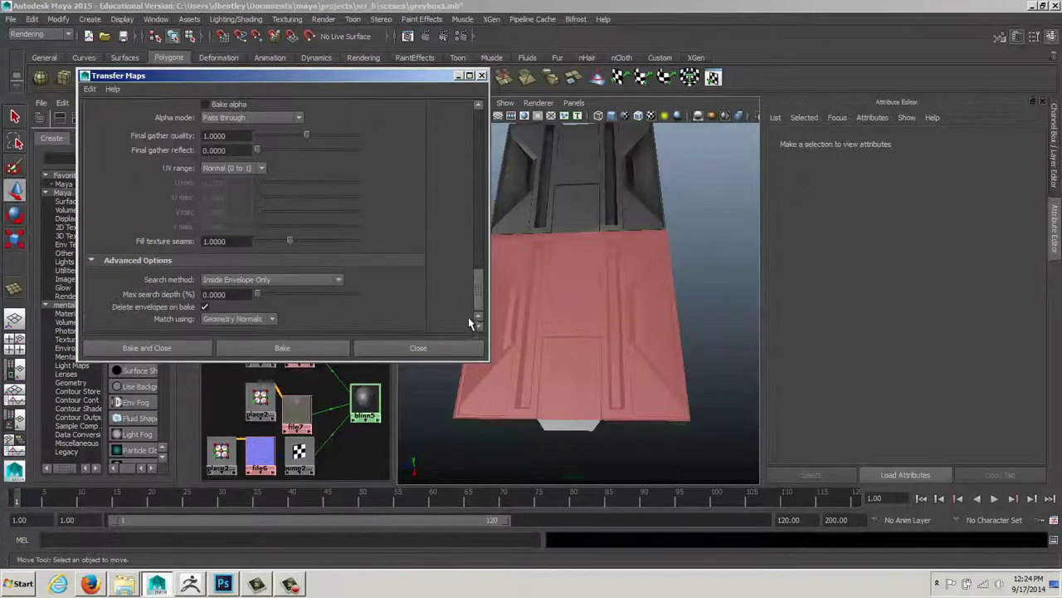
pyautogui.click(183, 348)
pyautogui.hotkey('alt', 'Tab')
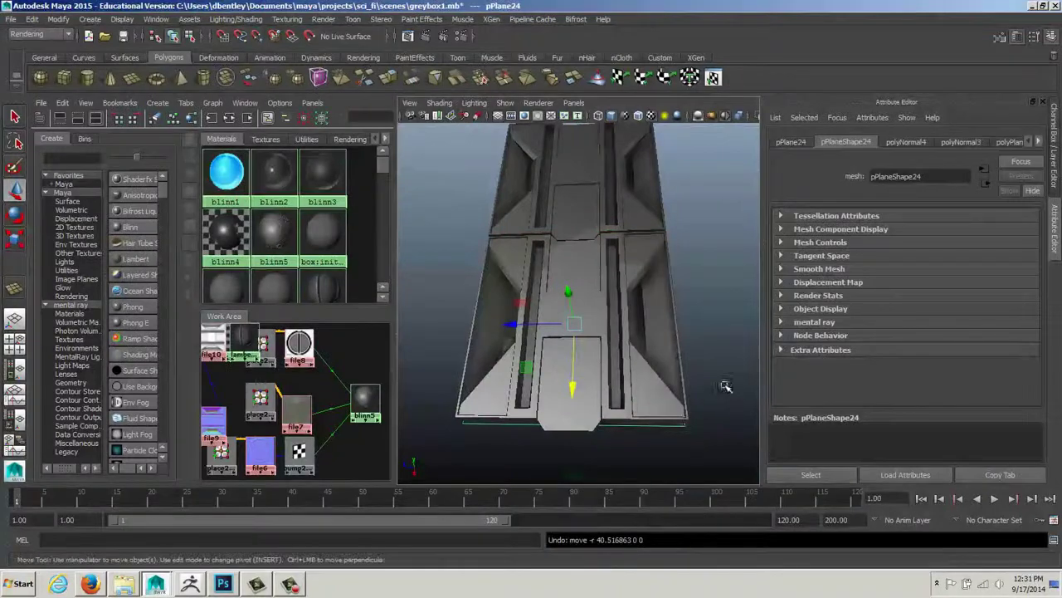
# Move the baked plane clear of the detailed floor panels so its surface can be seen on its own
pyautogui.keyDown('alt'); pyautogui.moveTo(729, 349); pyautogui.dragTo(640, 352); pyautogui.keyUp('alt')
pyautogui.moveTo(520, 352); pyautogui.dragTo(656, 274)
pyautogui.moveTo(523, 336); pyautogui.dragTo(455, 391)
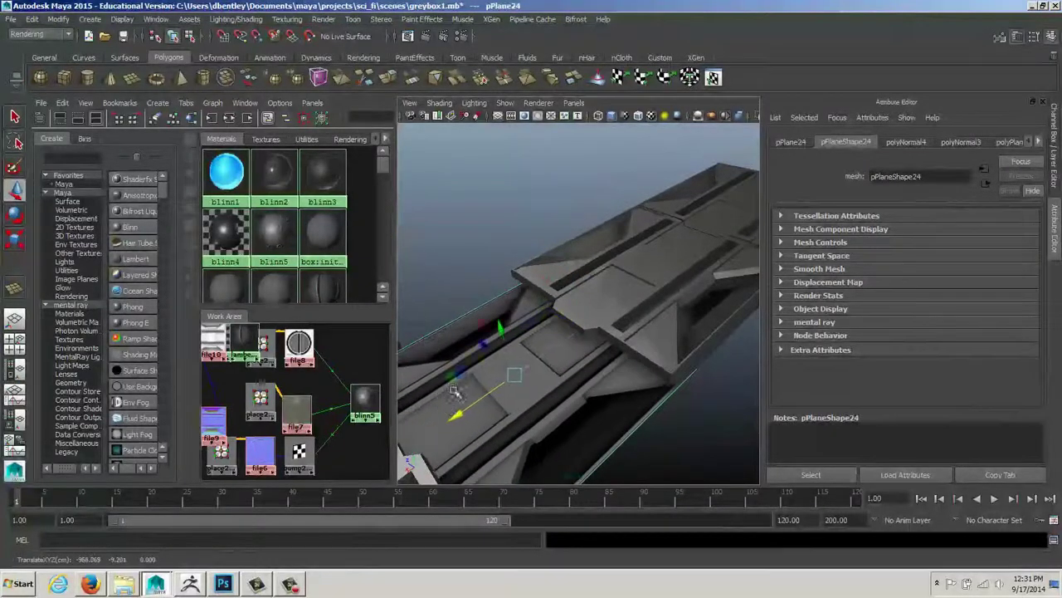
pyautogui.keyDown('alt'); pyautogui.moveTo(498, 329); pyautogui.dragTo(498, 291); pyautogui.keyUp('alt')
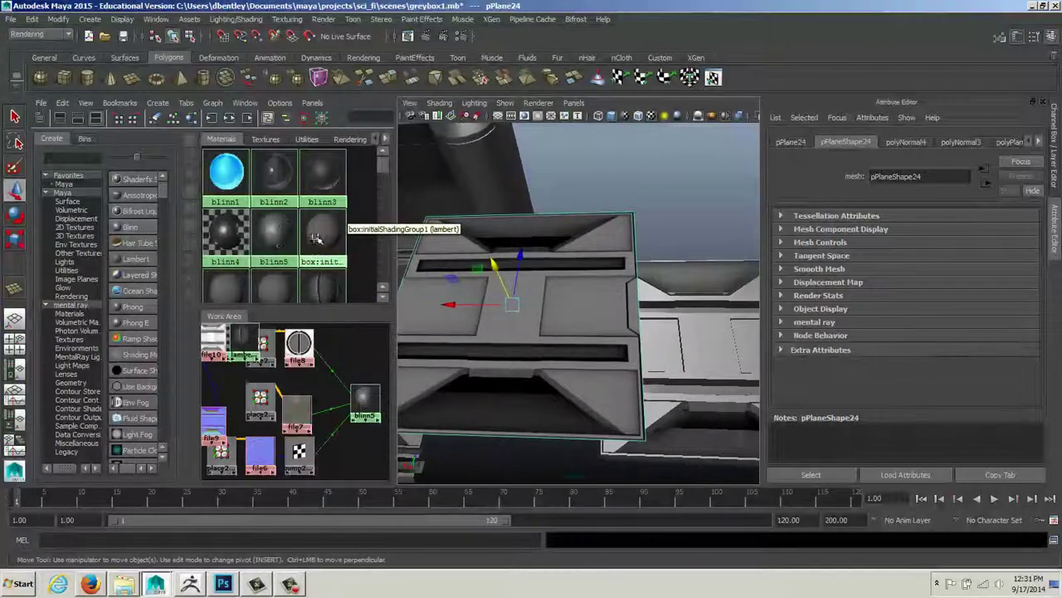
# Select the material assigned to the baked plane and graph its shading network in the Hypershade work area
pyautogui.scroll(-1, 385, 176)
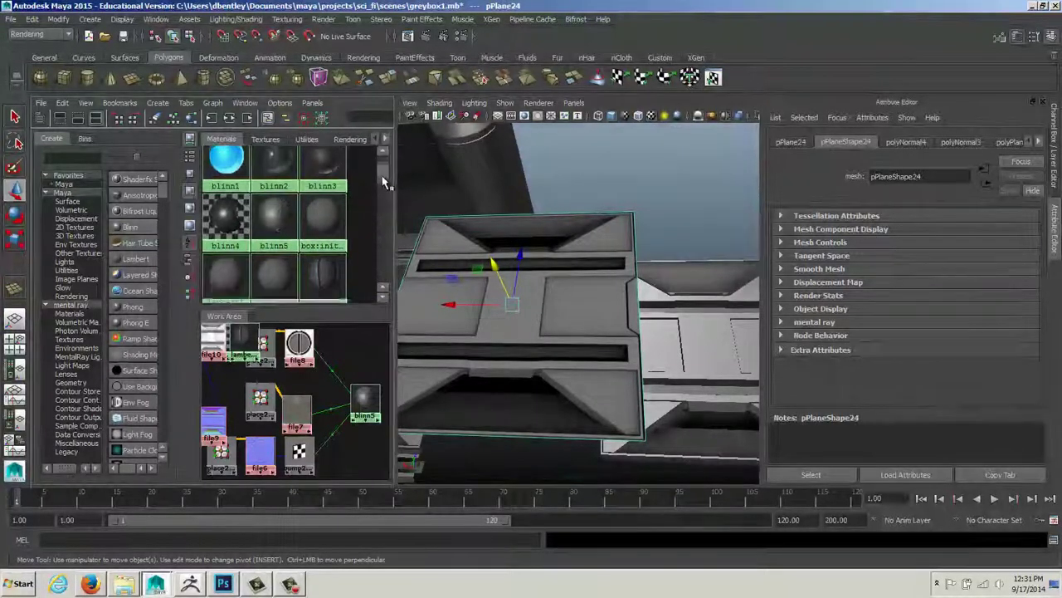
pyautogui.click(43, 105)
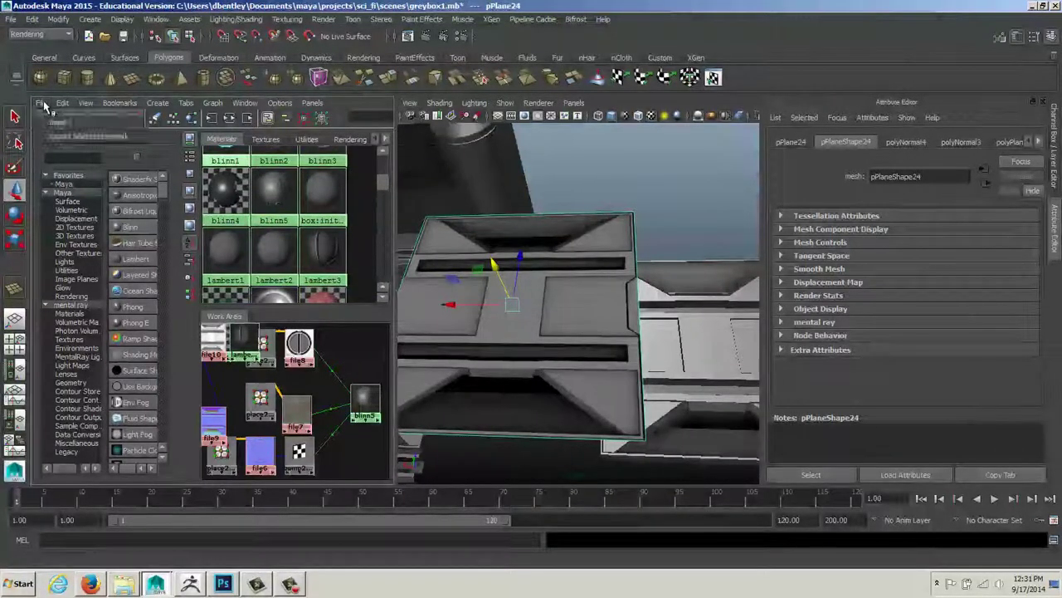
pyautogui.moveTo(62, 103)
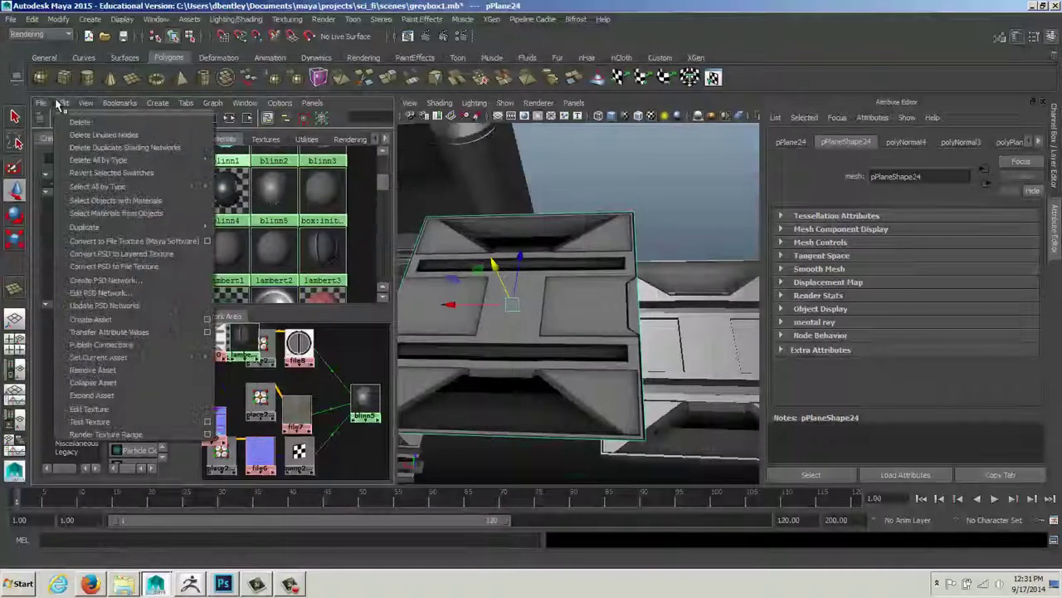
pyautogui.click(85, 214)
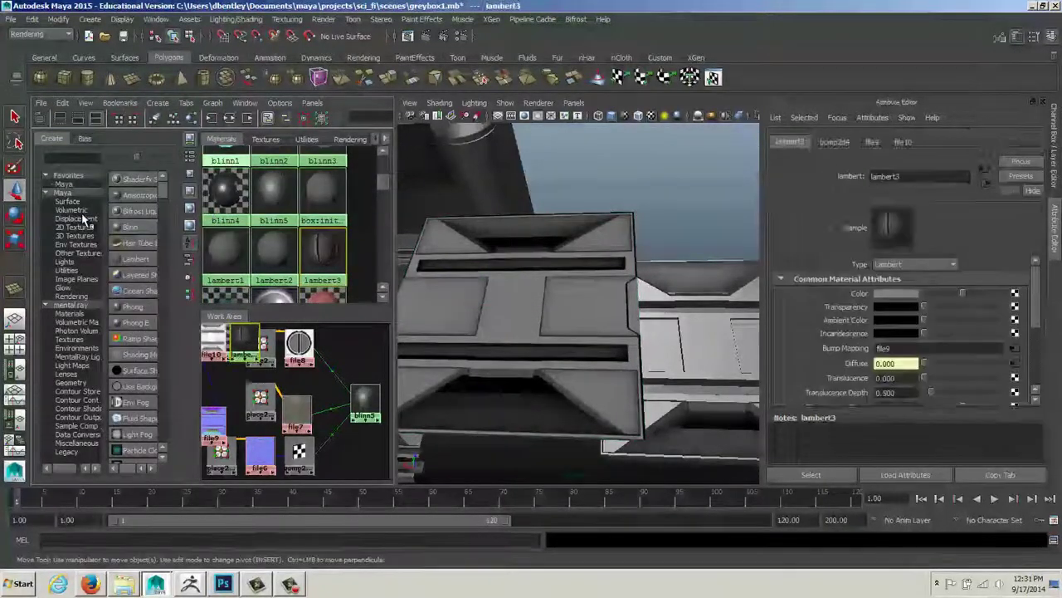
pyautogui.click(322, 267)
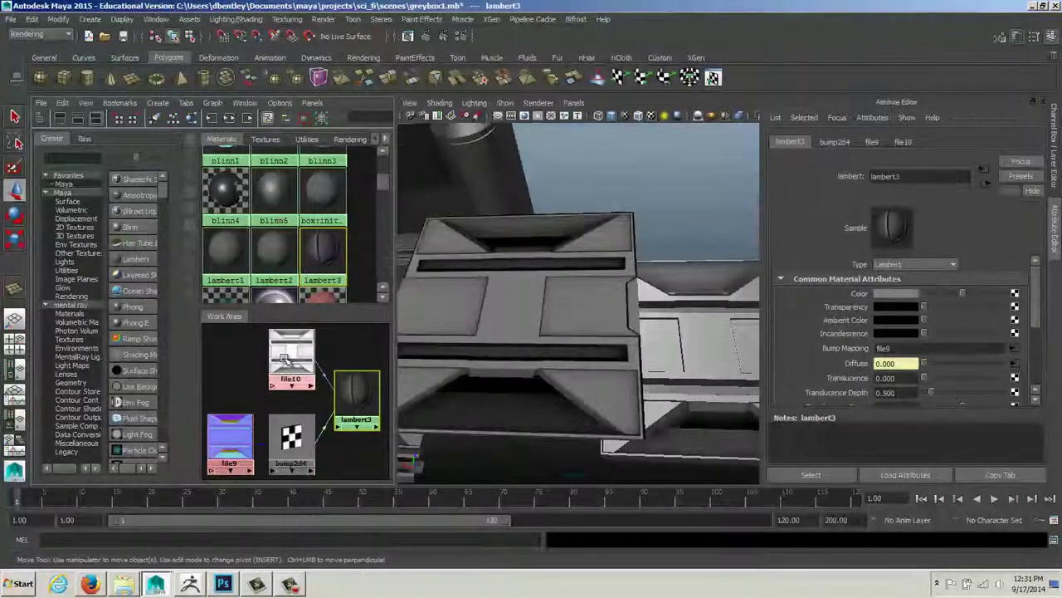
# Change the type of the baked plane's lambert3 material to Blinn
pyautogui.click(291, 437)
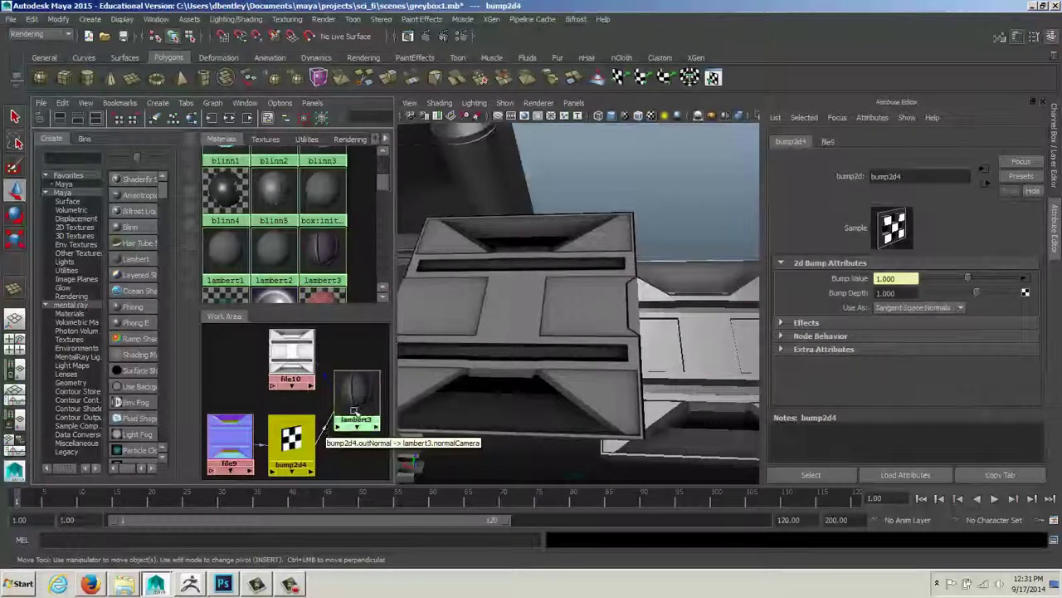
pyautogui.click(357, 400)
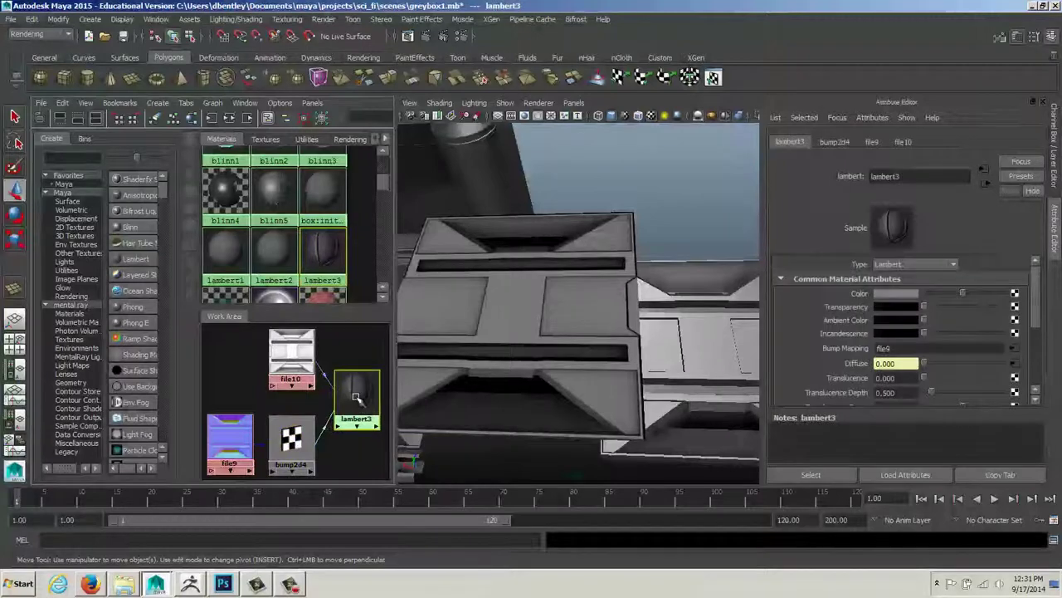
pyautogui.click(896, 264)
pyautogui.click(886, 298)
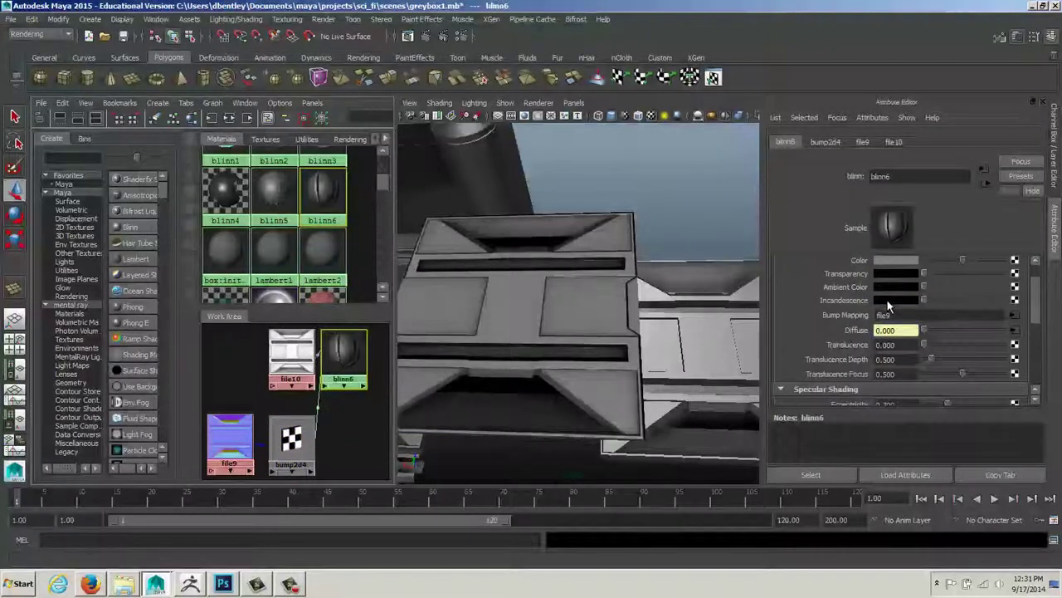
# Duplicate the baked plane and line up the original and the copy end to end along the walkway
pyautogui.keyDown('alt'); pyautogui.moveTo(628, 279); pyautogui.dragTo(569, 277); pyautogui.keyUp('alt')
pyautogui.click(548, 308)
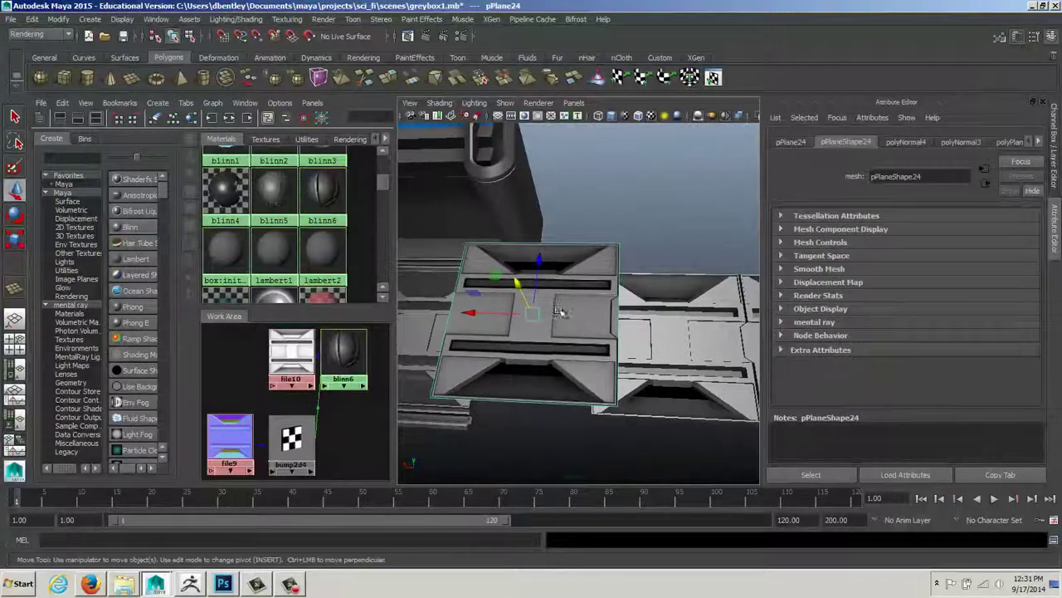
pyautogui.hotkey('ctrl', 'd')
pyautogui.moveTo(511, 313); pyautogui.dragTo(722, 325)
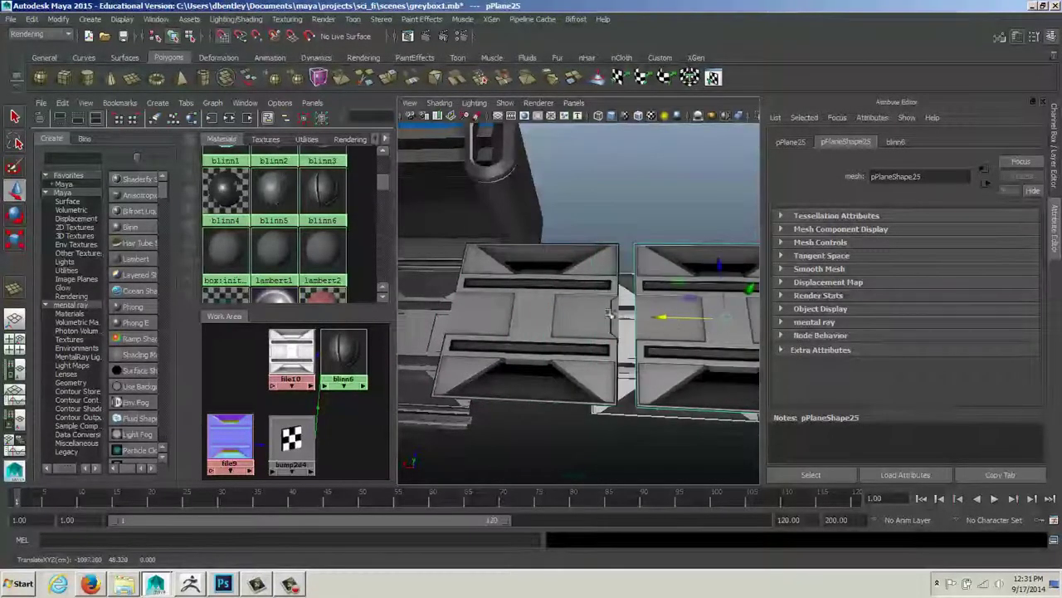
pyautogui.click(568, 309)
pyautogui.moveTo(503, 313); pyautogui.dragTo(549, 319)
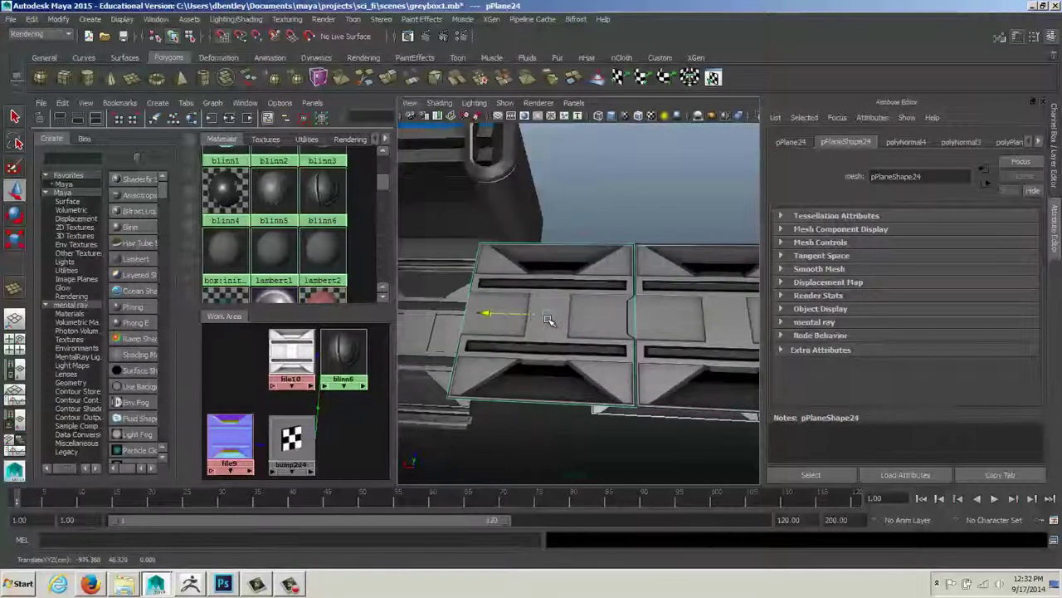
# Place another copy of the baked plane at the end of the row and repeat the duplication to extend the walkway
pyautogui.press('f')
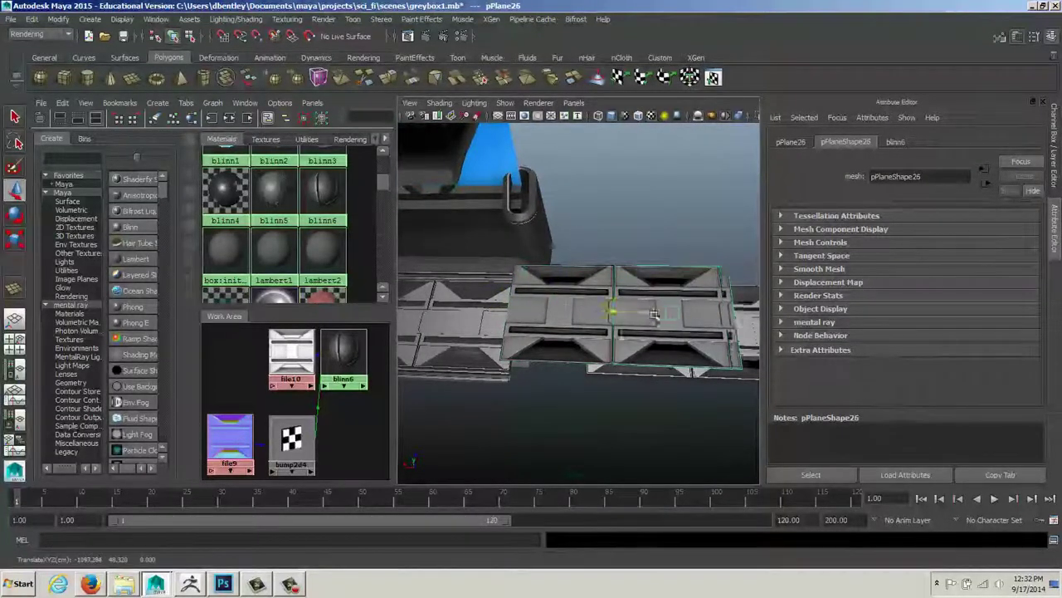
pyautogui.moveTo(655, 314); pyautogui.dragTo(773, 319)
pyautogui.keyDown('alt'); pyautogui.moveTo(696, 244); pyautogui.dragTo(645, 241, button='right'); pyautogui.keyUp('alt')
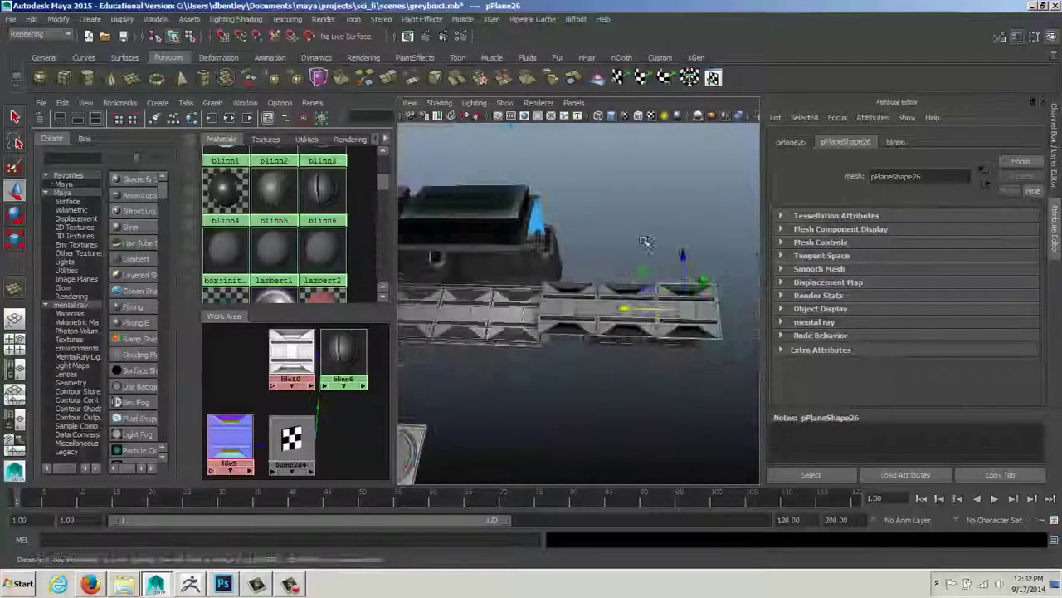
pyautogui.keyDown('alt'); pyautogui.moveTo(645, 241); pyautogui.dragTo(581, 263); pyautogui.keyUp('alt')
pyautogui.hotkey('shift', 'd')
pyautogui.click(623, 239)
# Connect the existing file7 texture to the color input of the blinn6 material
pyautogui.click(347, 355)
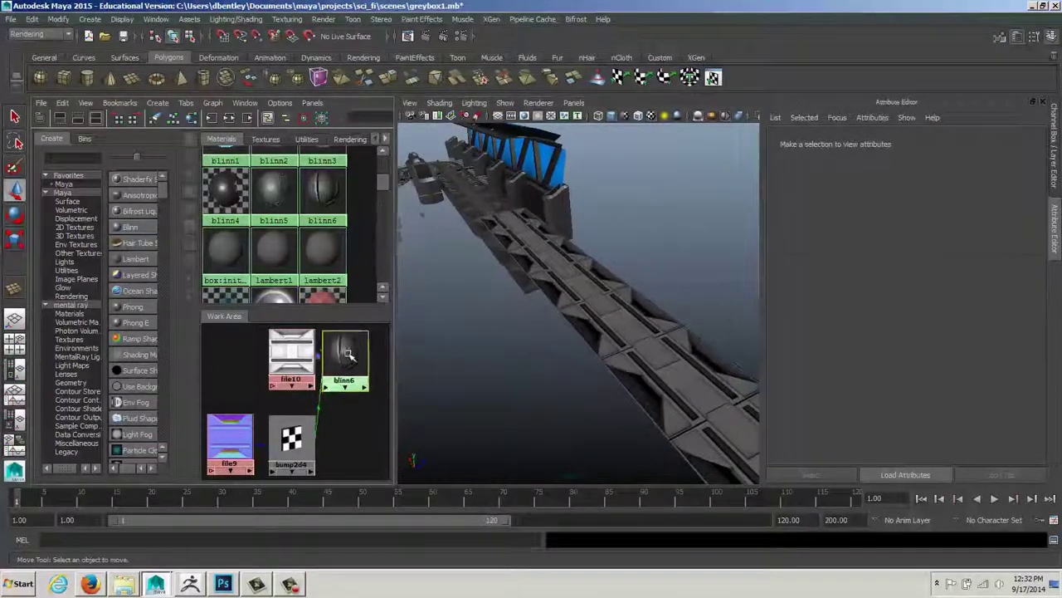
pyautogui.click(265, 138)
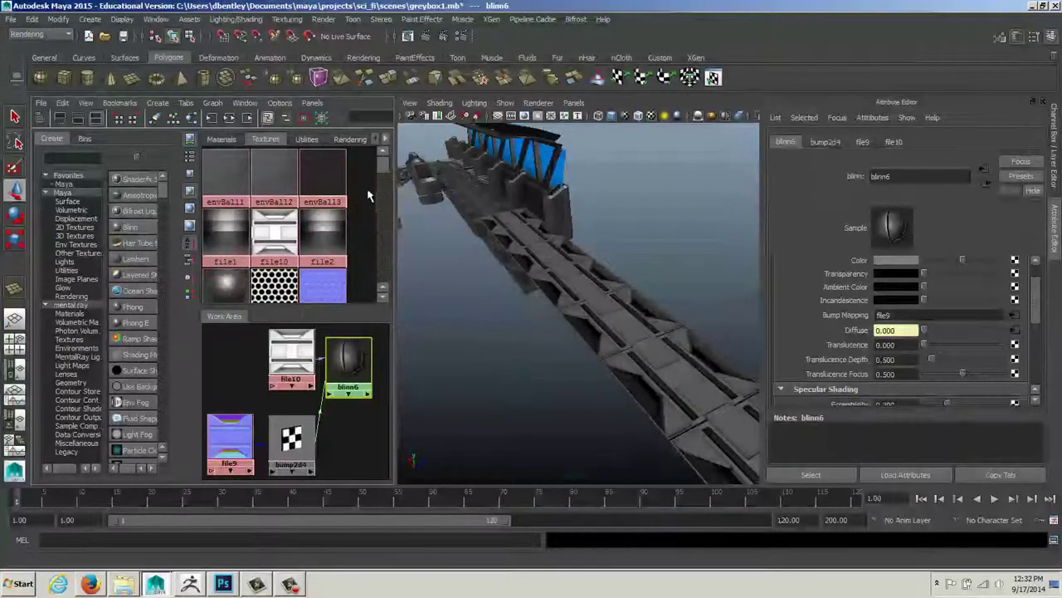
pyautogui.moveTo(384, 176); pyautogui.dragTo(384, 221)
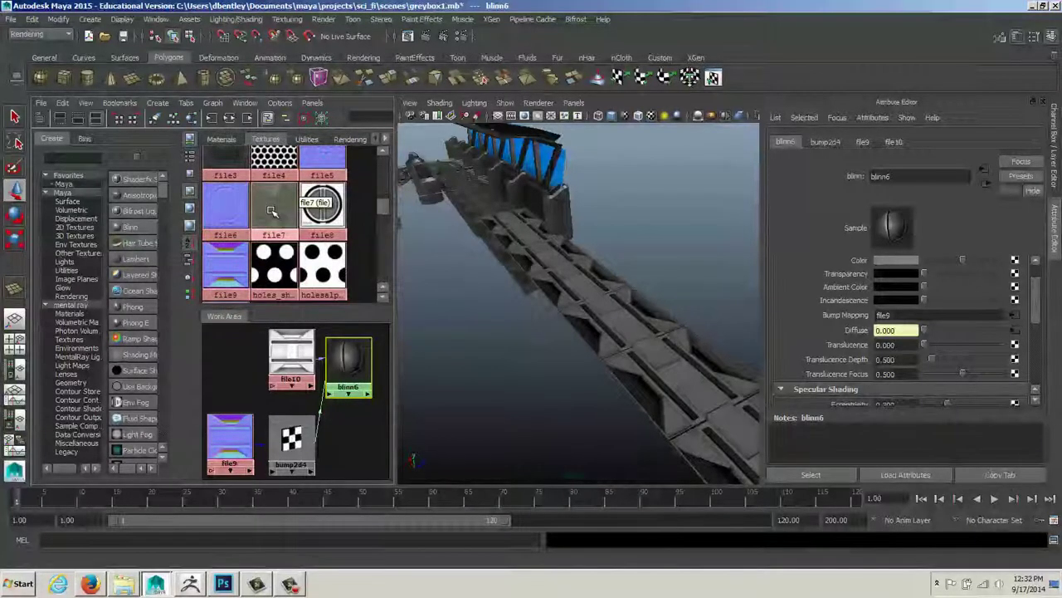
pyautogui.moveTo(322, 286); pyautogui.dragTo(357, 357, button='middle')
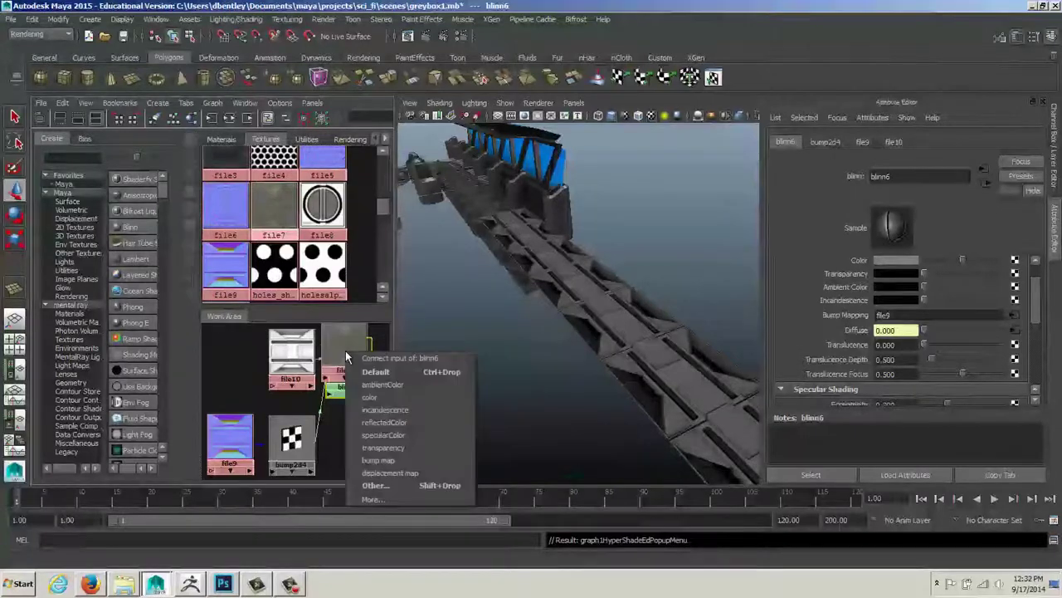
pyautogui.click(375, 399)
# Inspect the textured floor planes from several angles and close up to check the baked relief and shading
pyautogui.keyDown('alt'); pyautogui.moveTo(493, 351); pyautogui.dragTo(484, 268); pyautogui.keyUp('alt')
pyautogui.keyDown('alt'); pyautogui.moveTo(484, 268); pyautogui.dragTo(526, 273, button='right'); pyautogui.keyUp('alt')
pyautogui.keyDown('alt'); pyautogui.moveTo(543, 247); pyautogui.dragTo(588, 268); pyautogui.keyUp('alt')
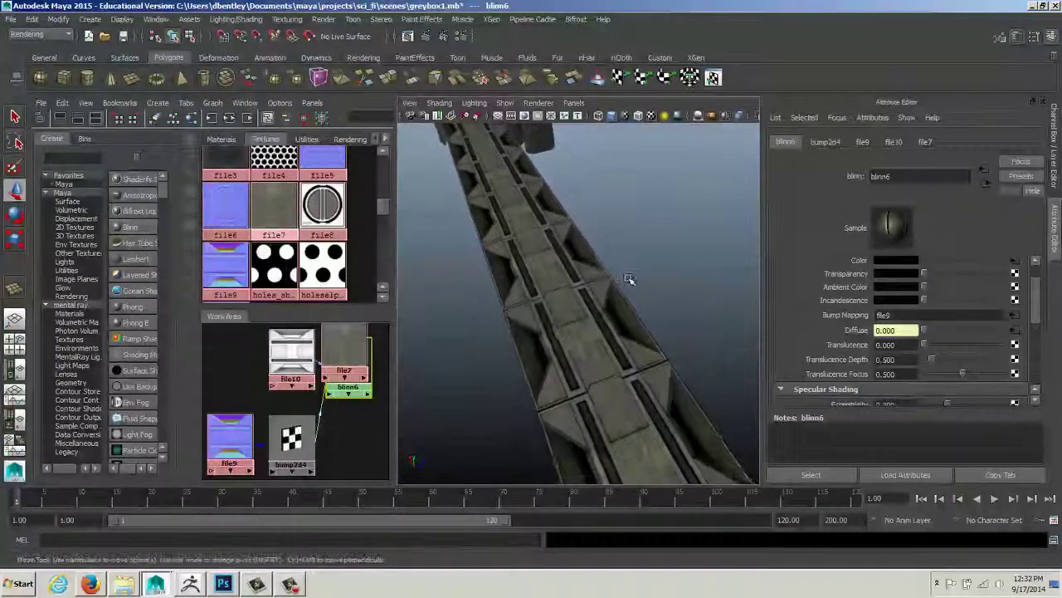
pyautogui.keyDown('alt'); pyautogui.moveTo(626, 256); pyautogui.dragTo(698, 272); pyautogui.keyUp('alt')
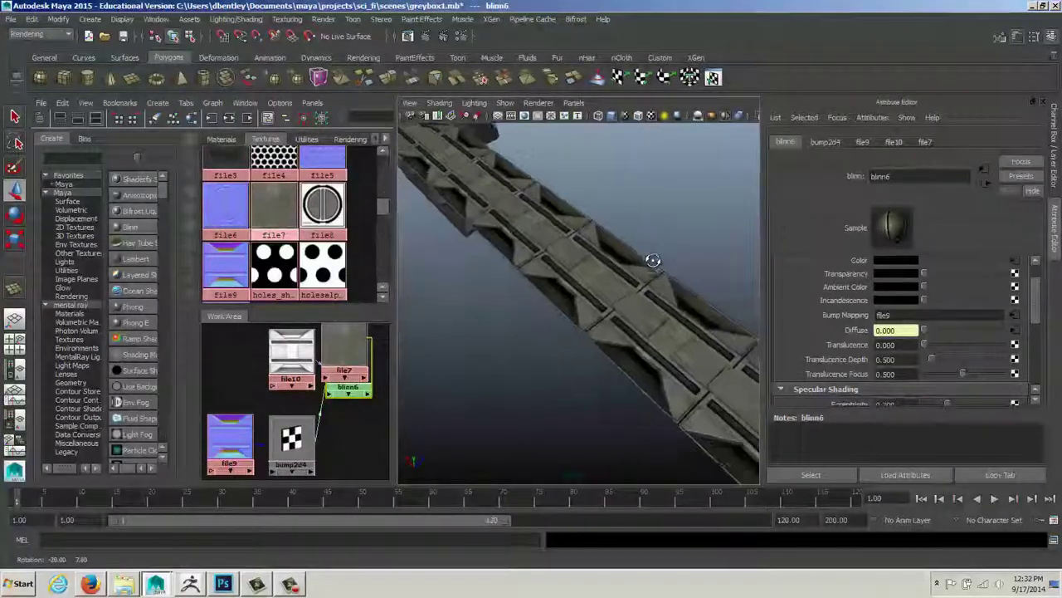
pyautogui.keyDown('alt'); pyautogui.moveTo(632, 250); pyautogui.dragTo(647, 274); pyautogui.keyUp('alt')
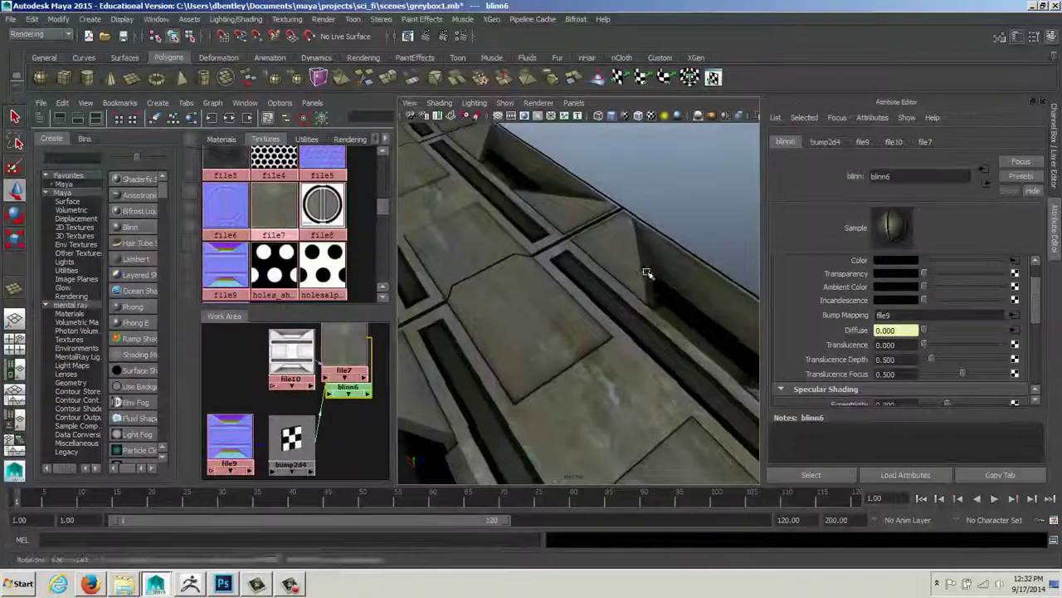
pyautogui.keyDown('alt'); pyautogui.moveTo(647, 273); pyautogui.dragTo(623, 276, button='right'); pyautogui.keyUp('alt')
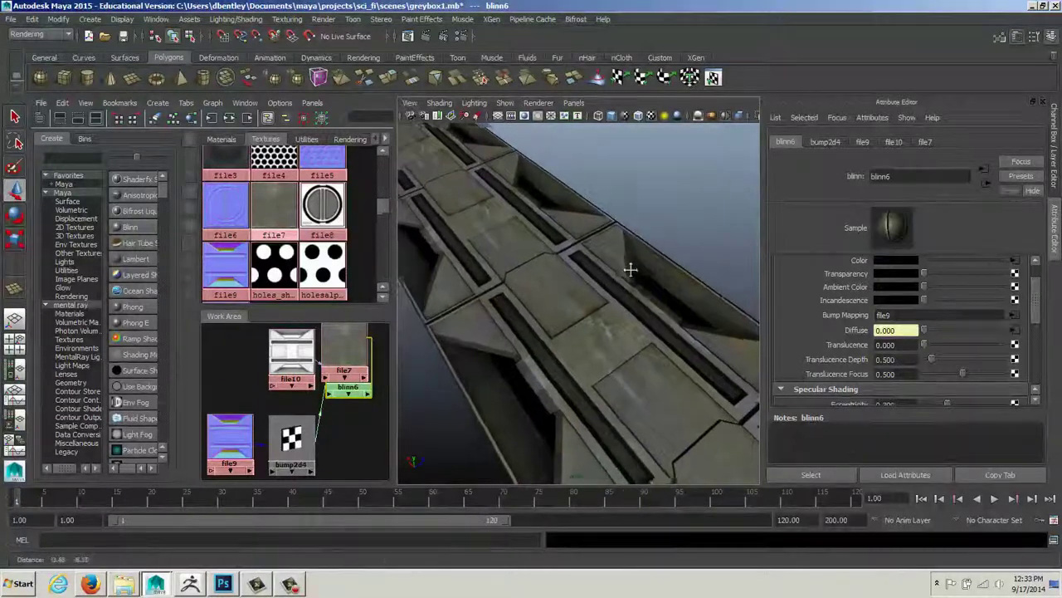